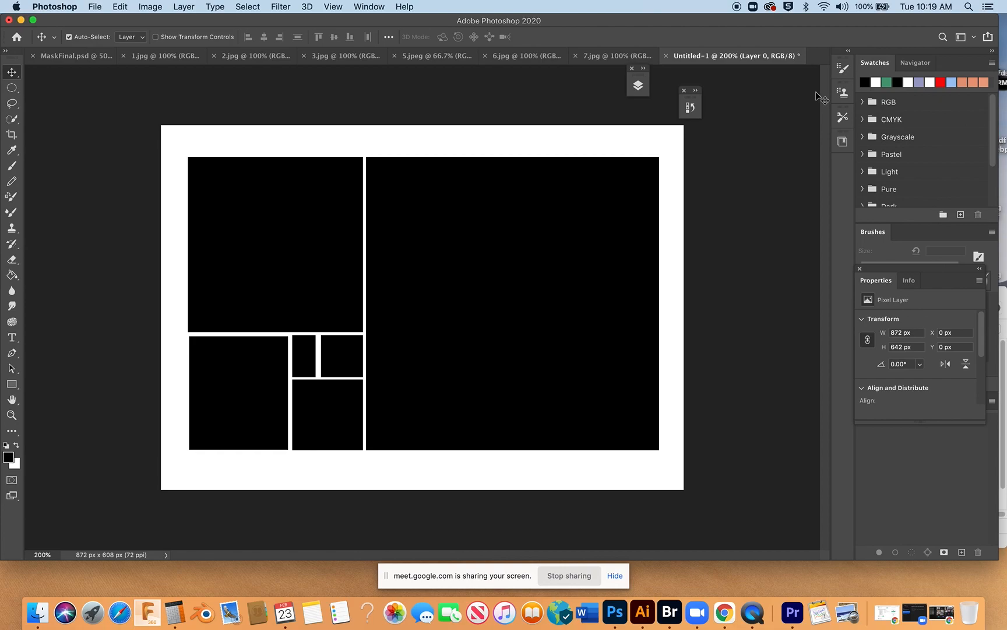
# Step: Look through the open source images from 7.jpg to 1.jpg and return to the Untitled-1 grid document
pyautogui.click(615, 55)
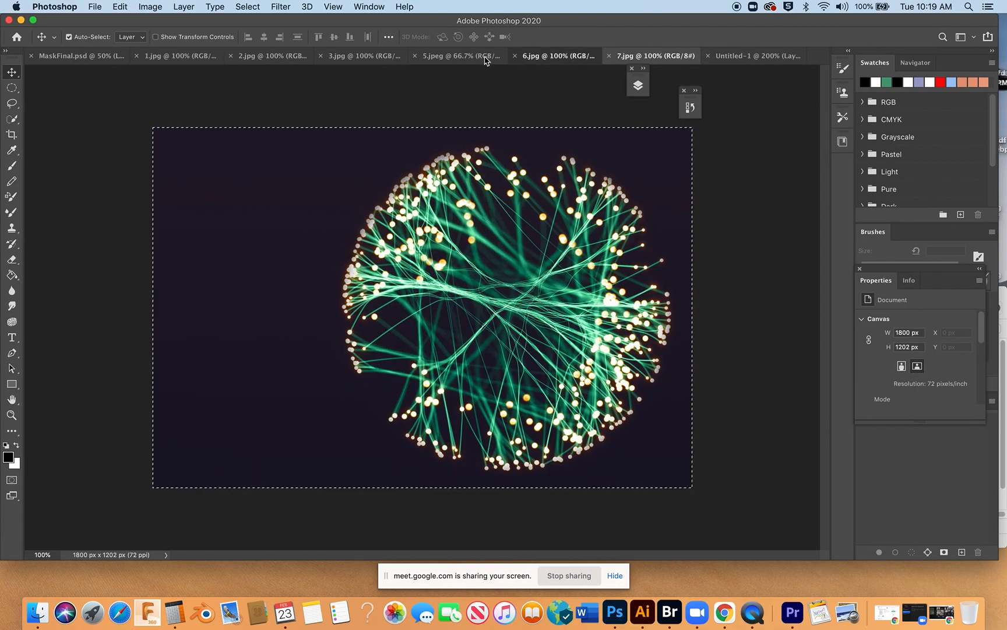
pyautogui.click(473, 58)
pyautogui.click(384, 58)
pyautogui.click(267, 57)
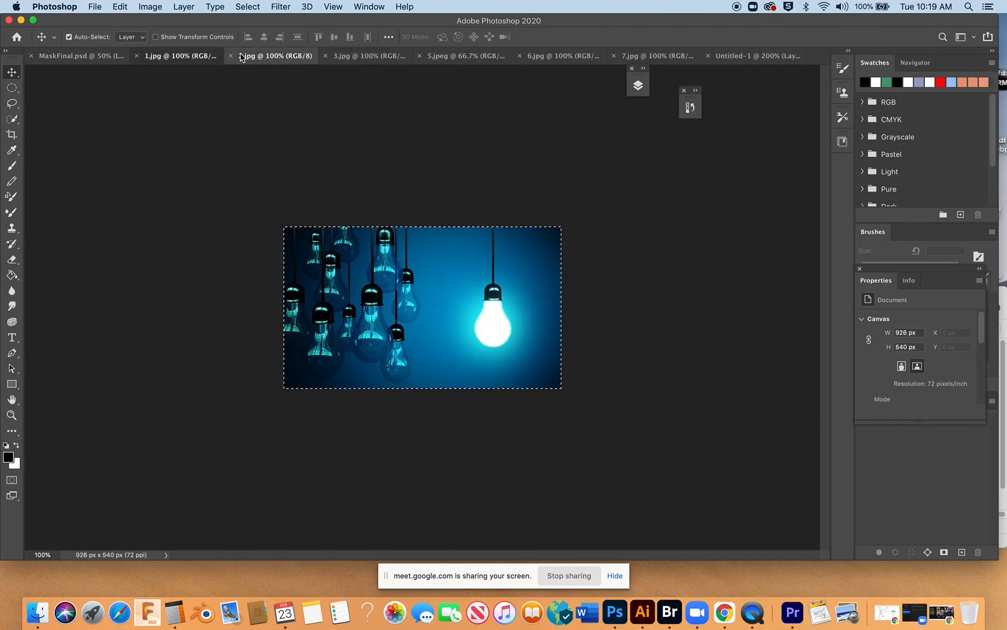
pyautogui.click(192, 57)
pyautogui.click(751, 57)
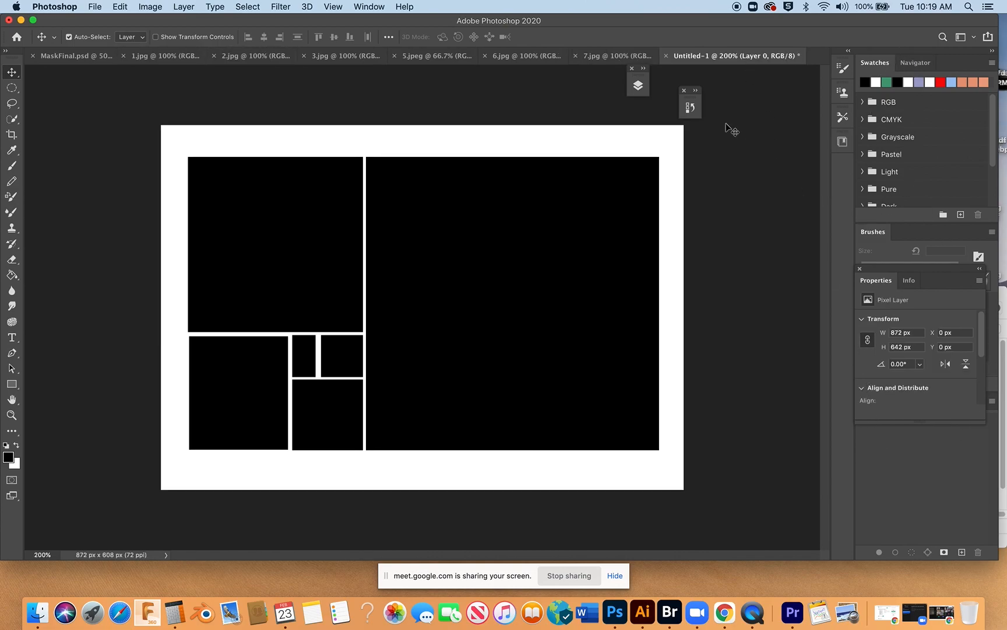
# Step: Expand the Layers panel, place it just beside the canvas, and close the other collapsed floating panel
pyautogui.click(638, 86)
pyautogui.moveTo(534, 81); pyautogui.dragTo(780, 144)
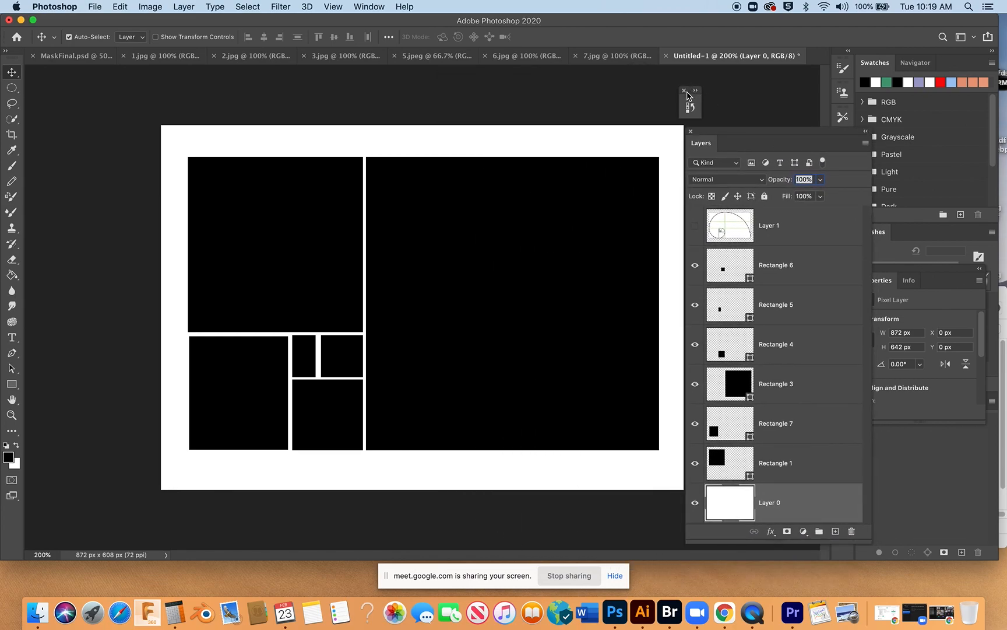
pyautogui.click(685, 91)
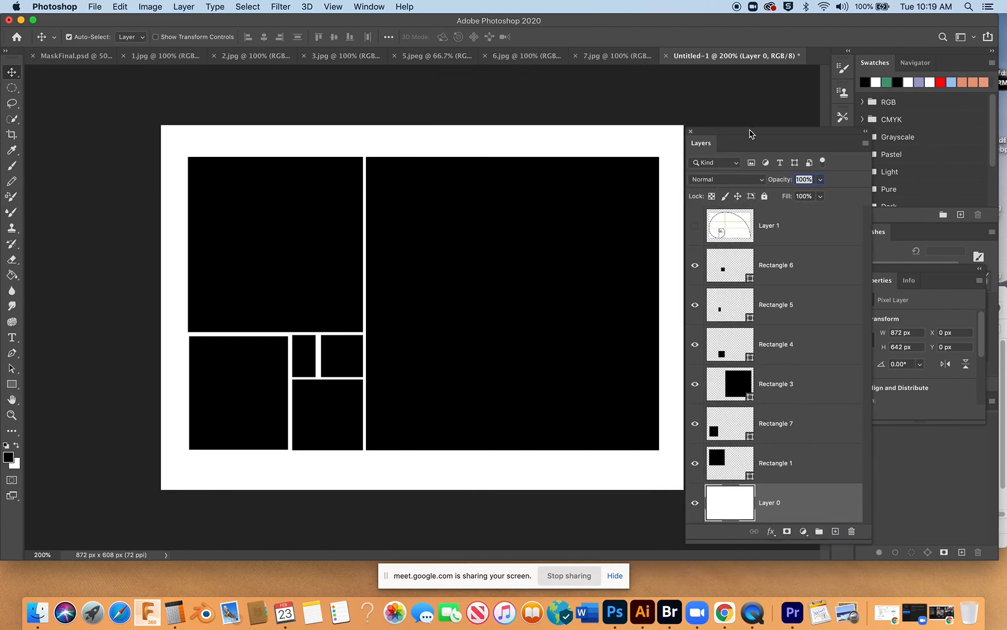
pyautogui.moveTo(750, 133); pyautogui.dragTo(756, 81)
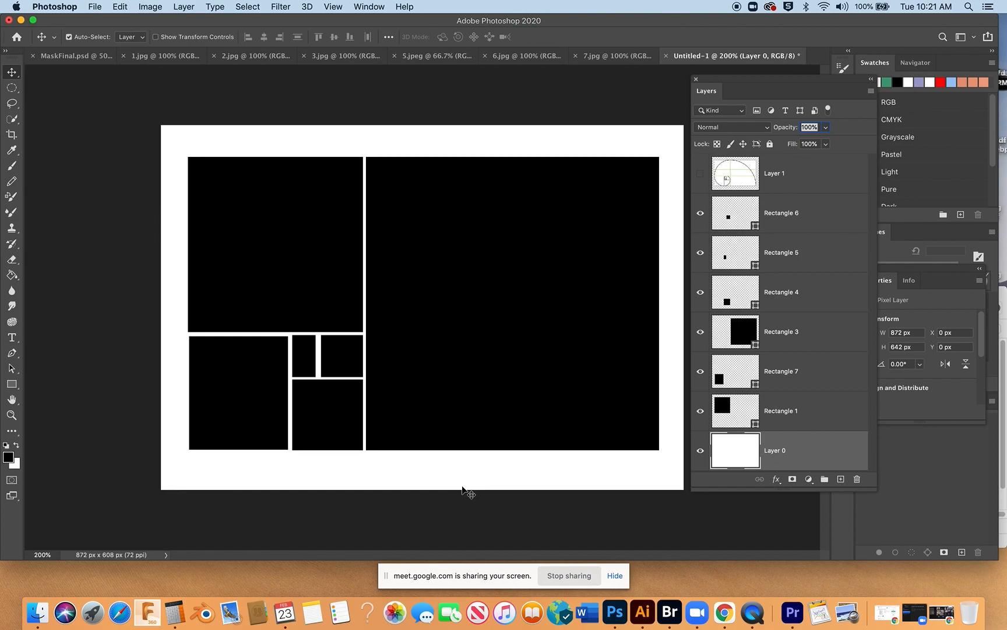
# Step: Draw a black rectangle about 177 by 33 px below the grid with the Rectangle Tool, and delete it
pyautogui.click(16, 387)
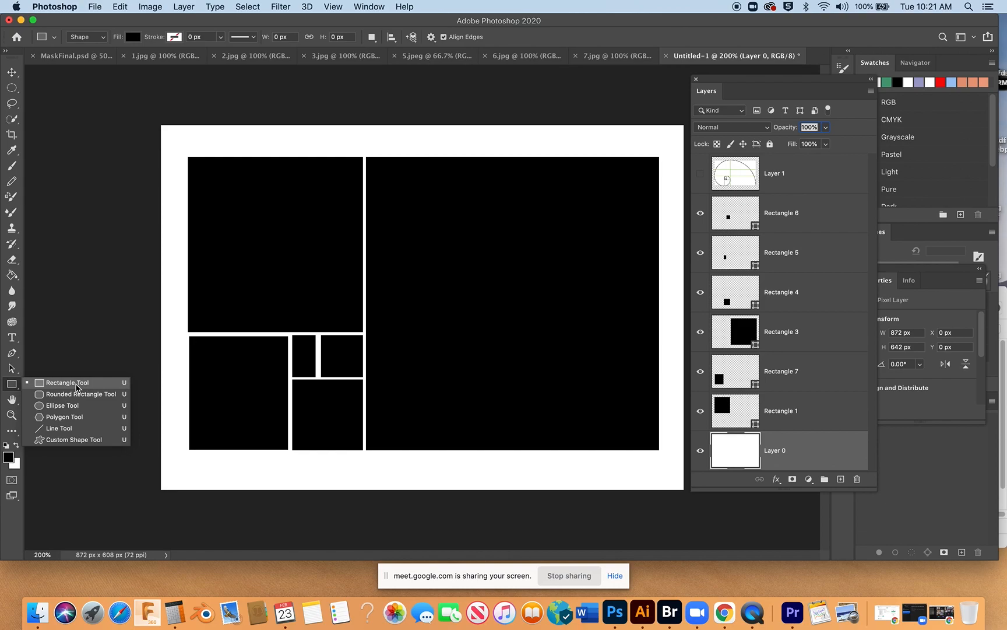
pyautogui.click(76, 387)
pyautogui.moveTo(311, 462); pyautogui.dragTo(417, 482)
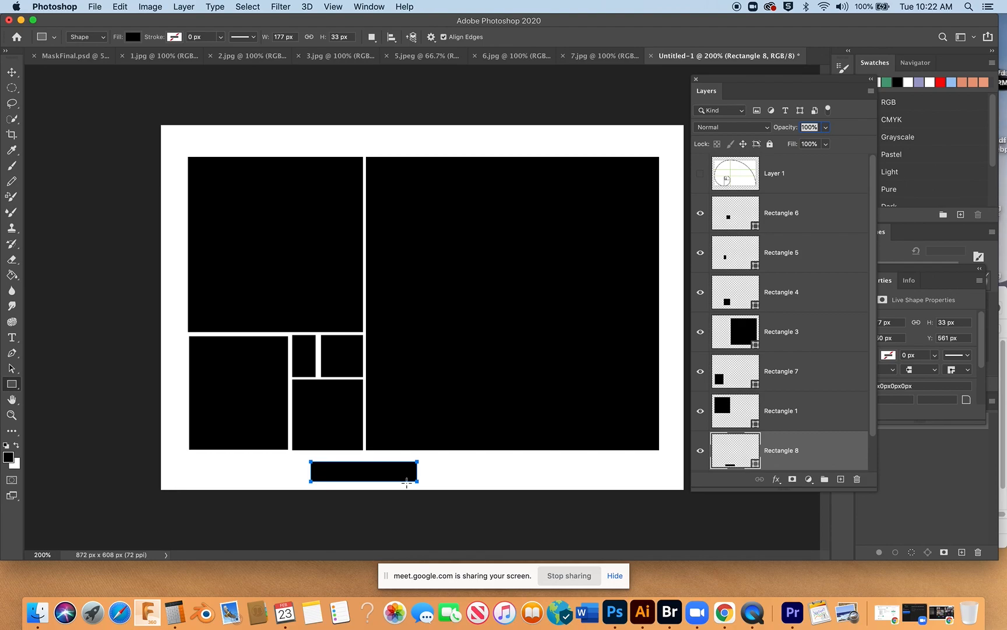
pyautogui.press('Delete')
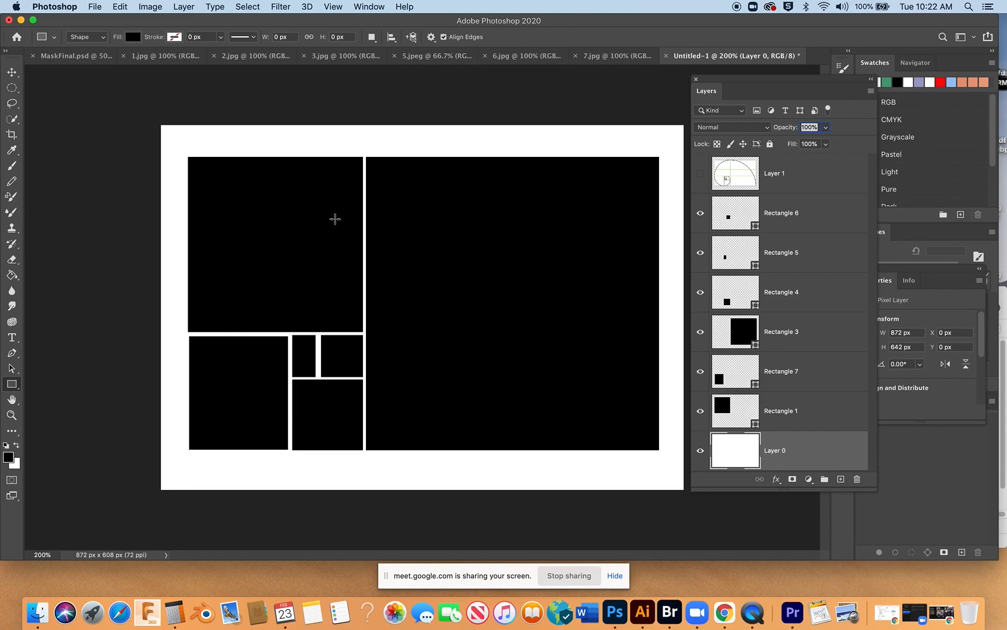
# Step: Show the golden spiral guide on Layer 1 over the rectangles to compare the layout, and hide it again
pyautogui.click(701, 177)
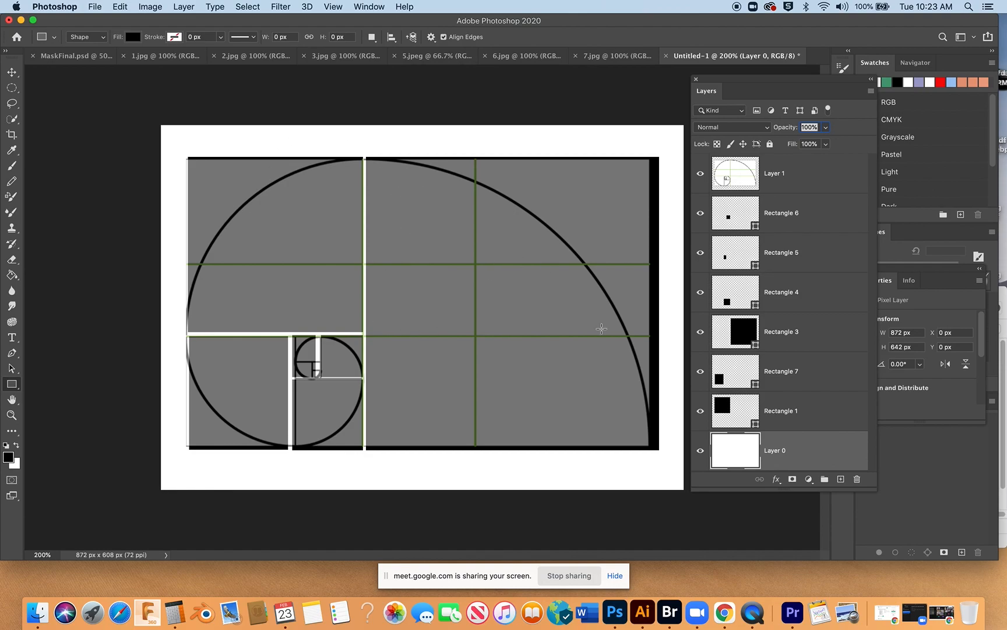
pyautogui.click(700, 173)
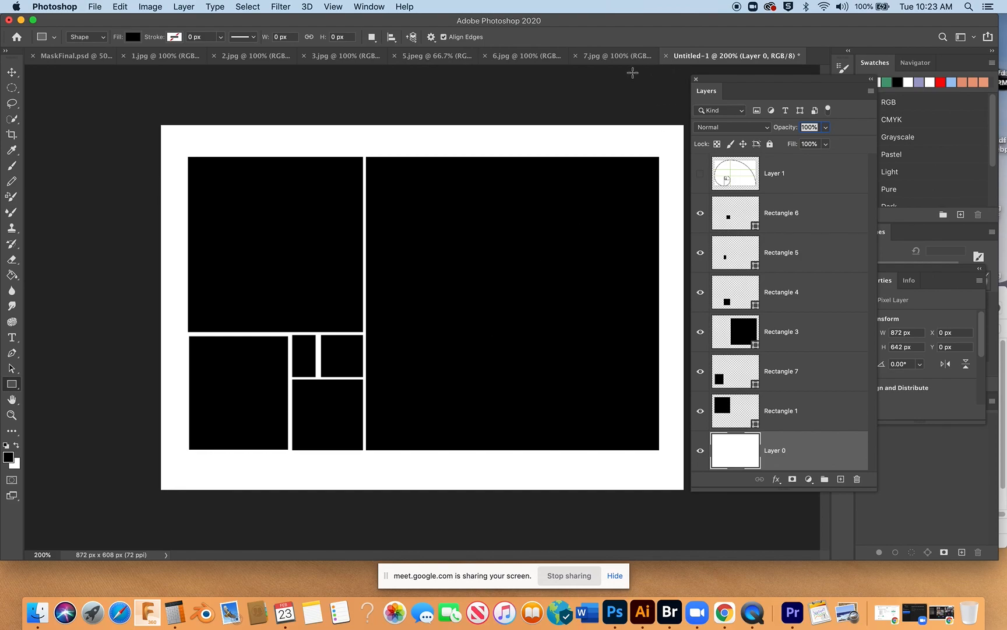
# Step: Switch to the 7.jpg image and dock the Layers panel next to the canvas area
pyautogui.click(609, 57)
pyautogui.press('super+a')
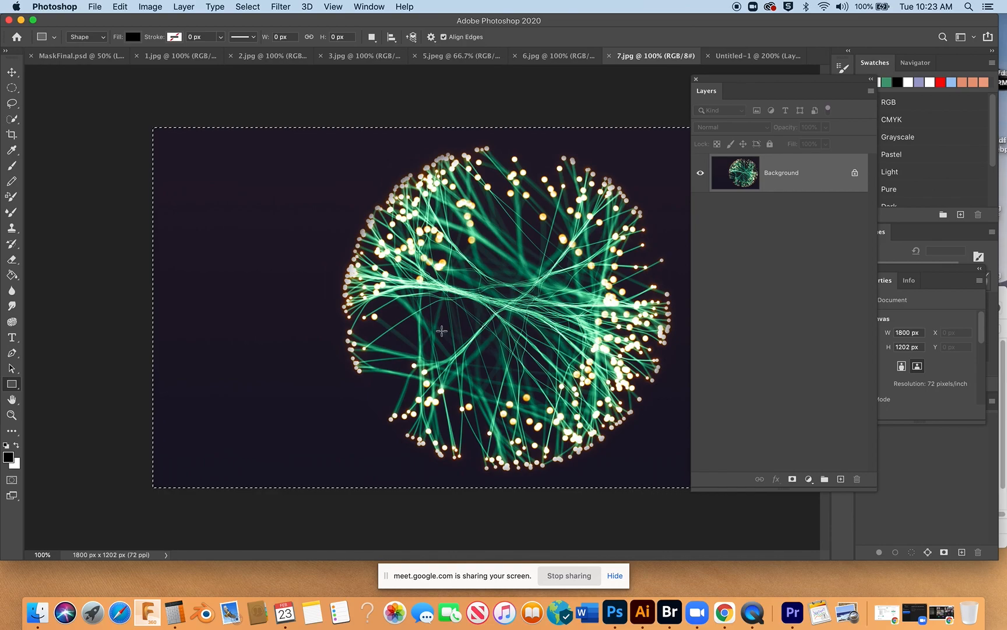
pyautogui.moveTo(739, 81); pyautogui.dragTo(818, 120)
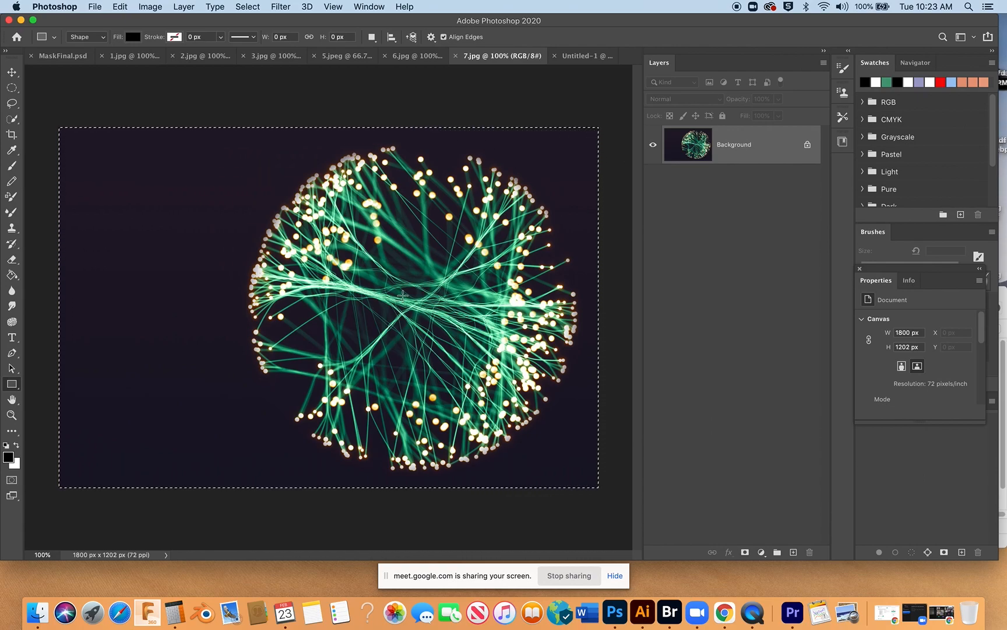
# Step: Clear the existing selection in 7.jpg, select the entire image, and copy it
pyautogui.press('super+d')
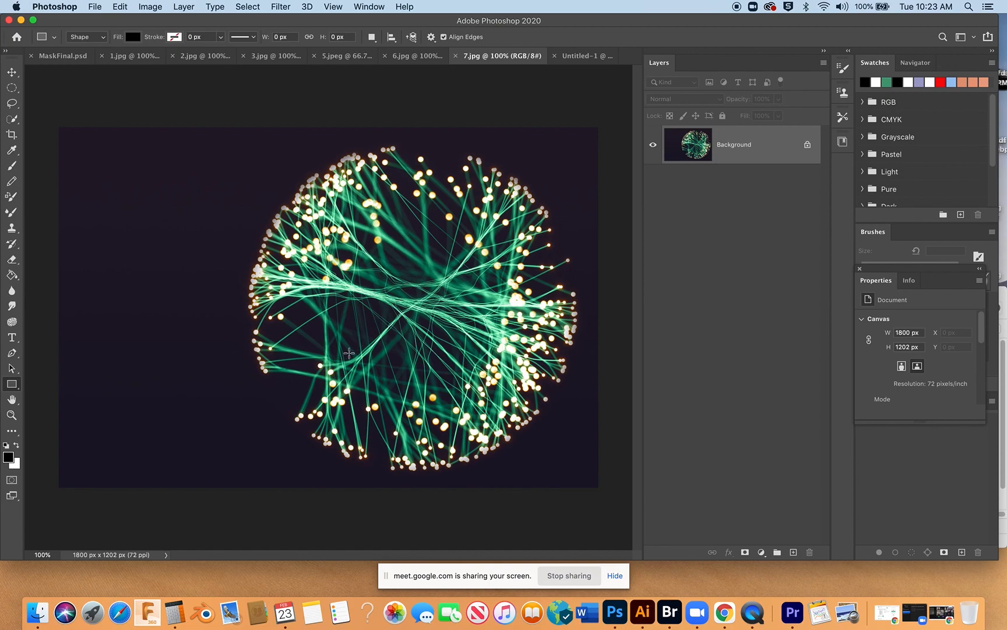
pyautogui.click(255, 7)
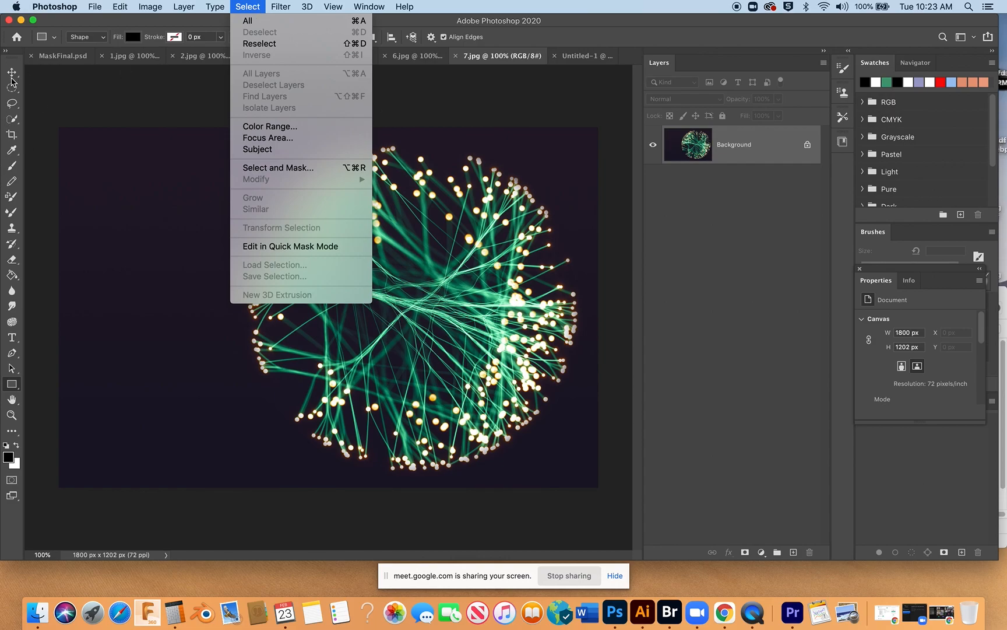
pyautogui.press('Right')
pyautogui.press('Right')
pyautogui.moveTo(248, 4)
pyautogui.click(264, 28)
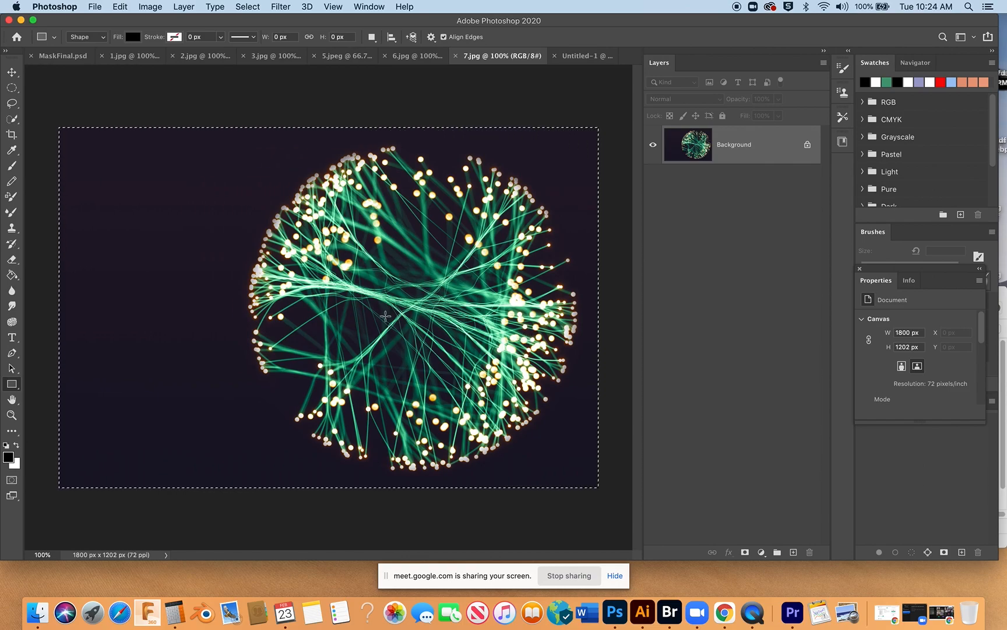
pyautogui.click(120, 7)
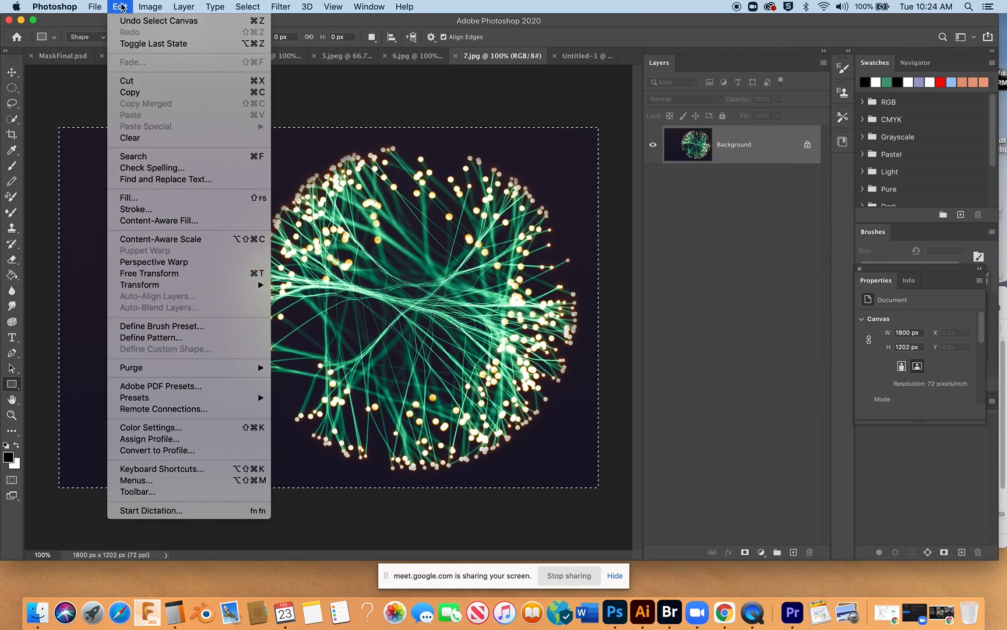
pyautogui.click(130, 93)
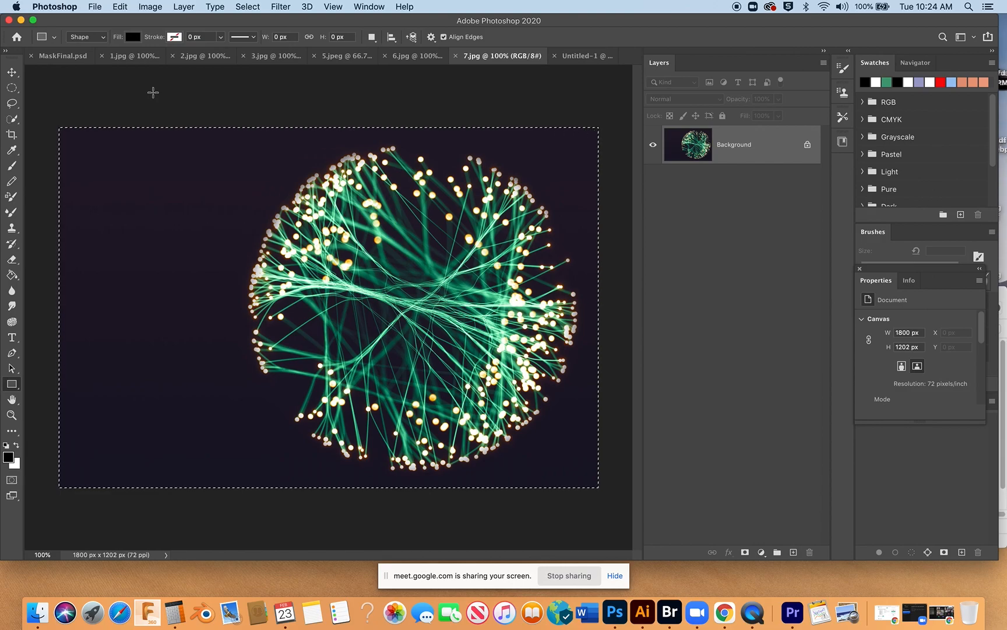
# Step: Paste the copied image into Untitled-1 directly above the Rectangle 3 layer
pyautogui.click(584, 61)
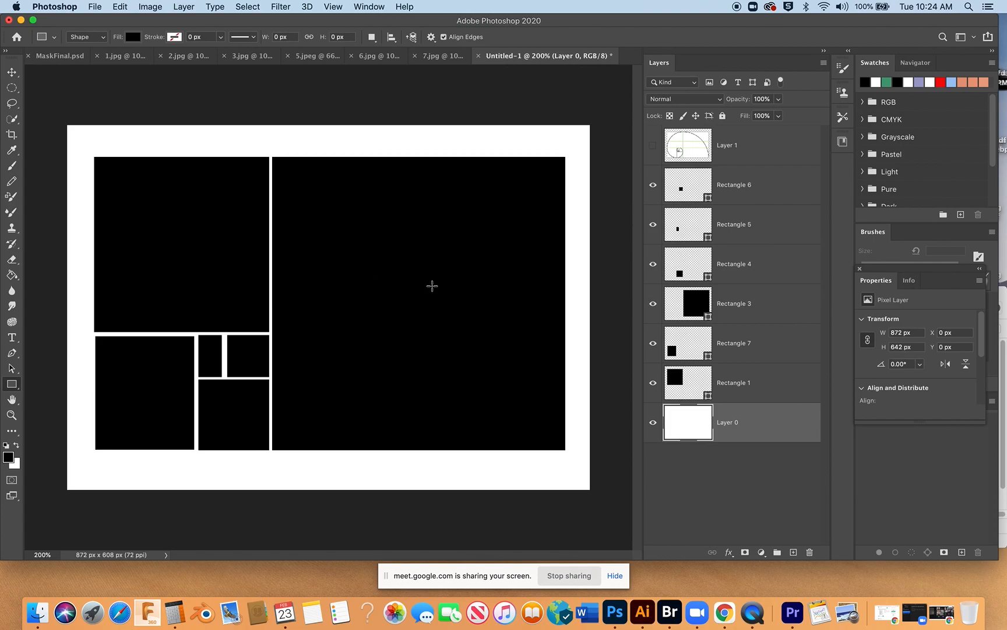
pyautogui.click(786, 305)
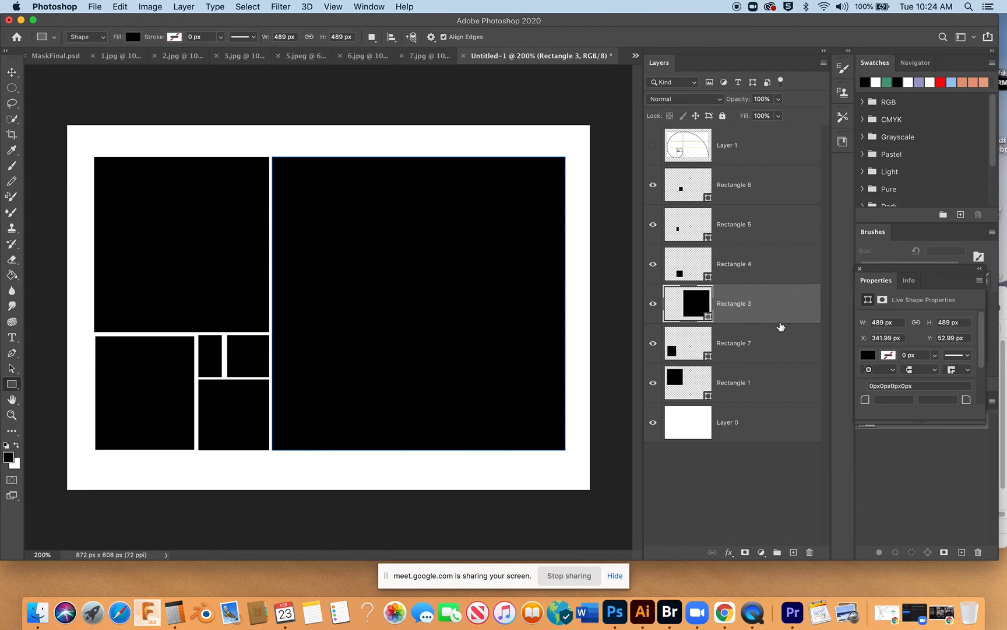
pyautogui.click(125, 6)
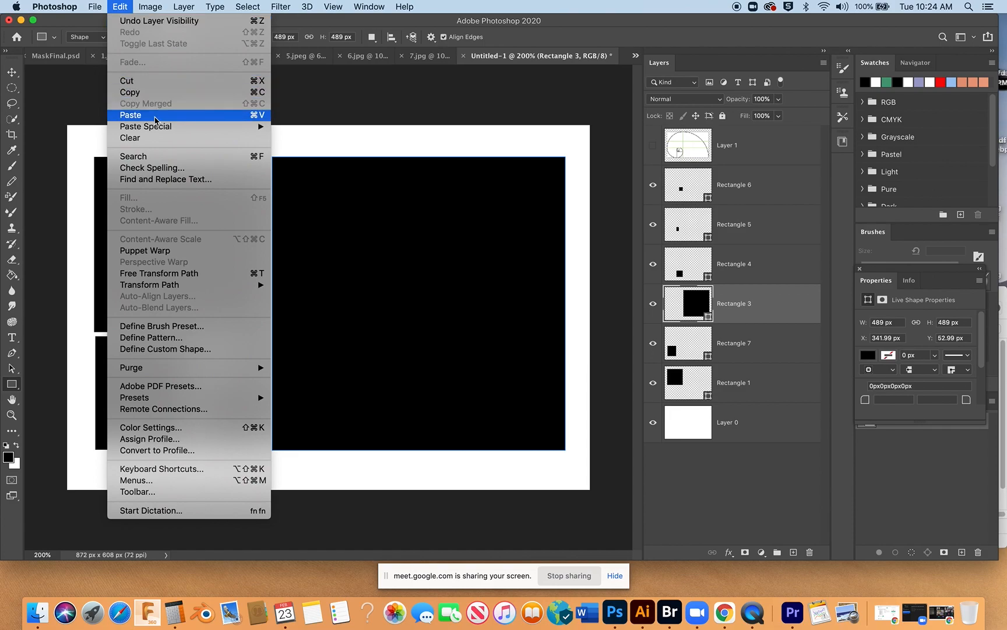
pyautogui.click(155, 115)
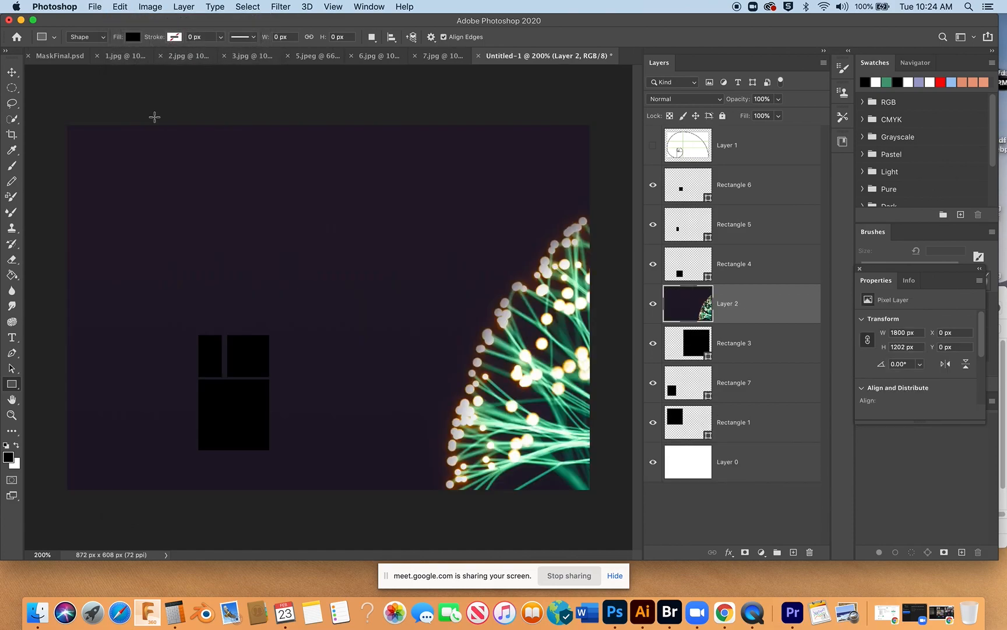
# Step: Scale the pasted image down proportionally to about 31% with Free Transform and move it over the largest square
pyautogui.press('super+minus')
pyautogui.press('super+minus')
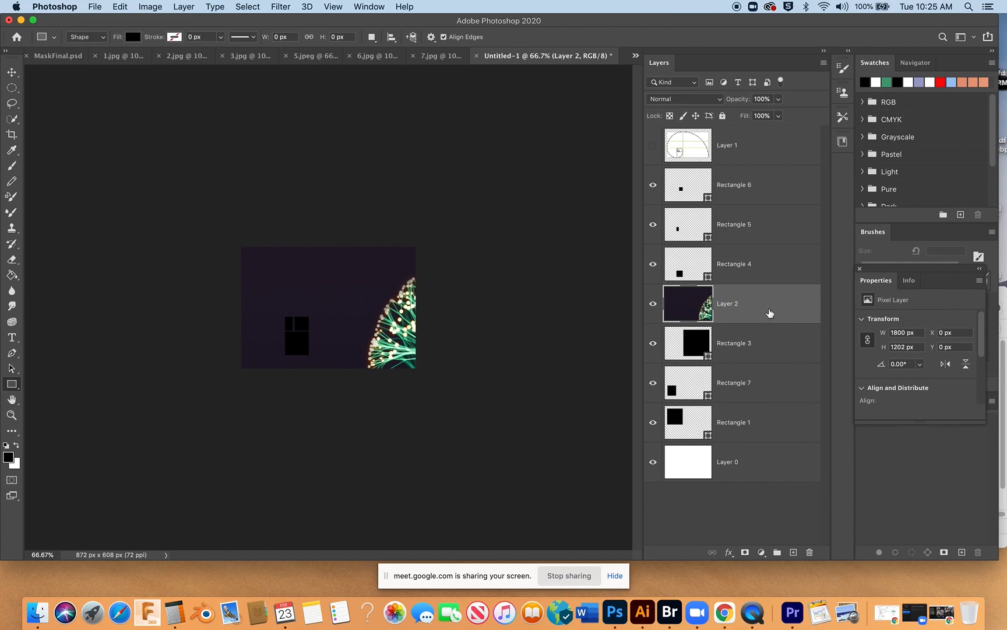
pyautogui.click(120, 6)
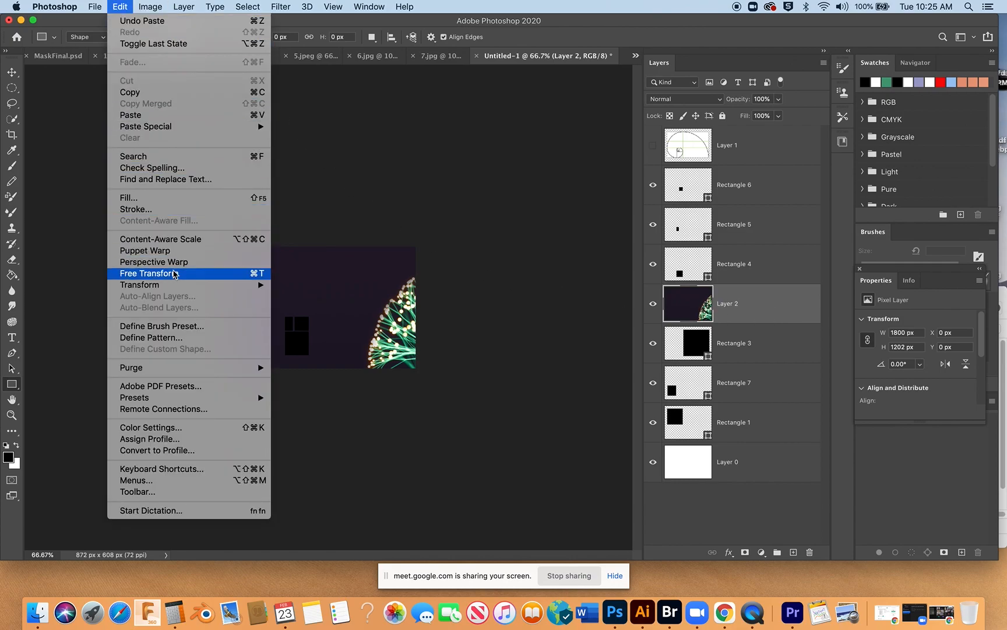
pyautogui.click(173, 273)
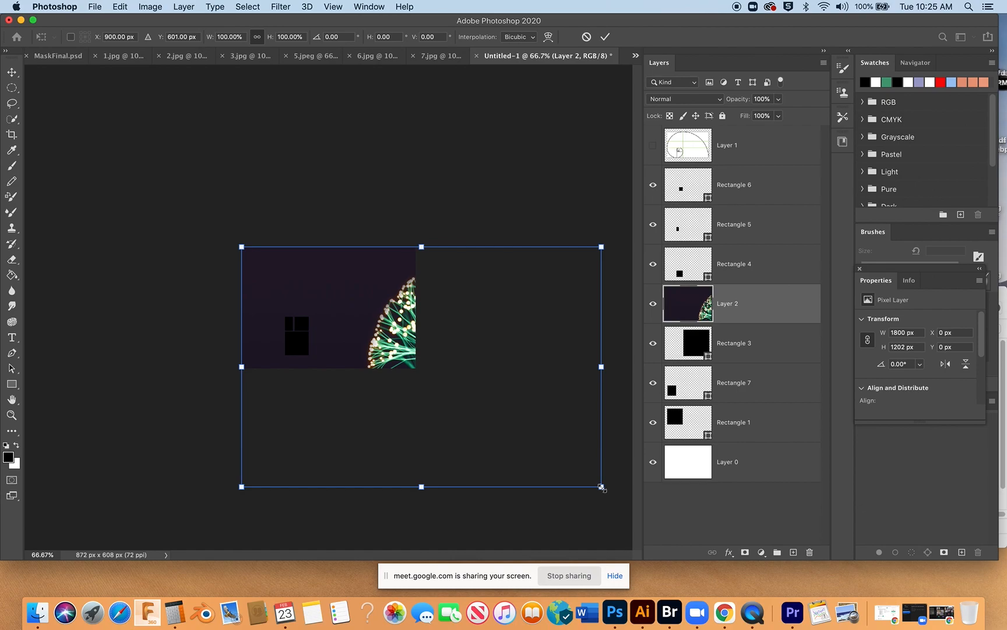
pyautogui.moveTo(601, 486); pyautogui.dragTo(304, 393)
pyautogui.moveTo(307, 281); pyautogui.dragTo(360, 301)
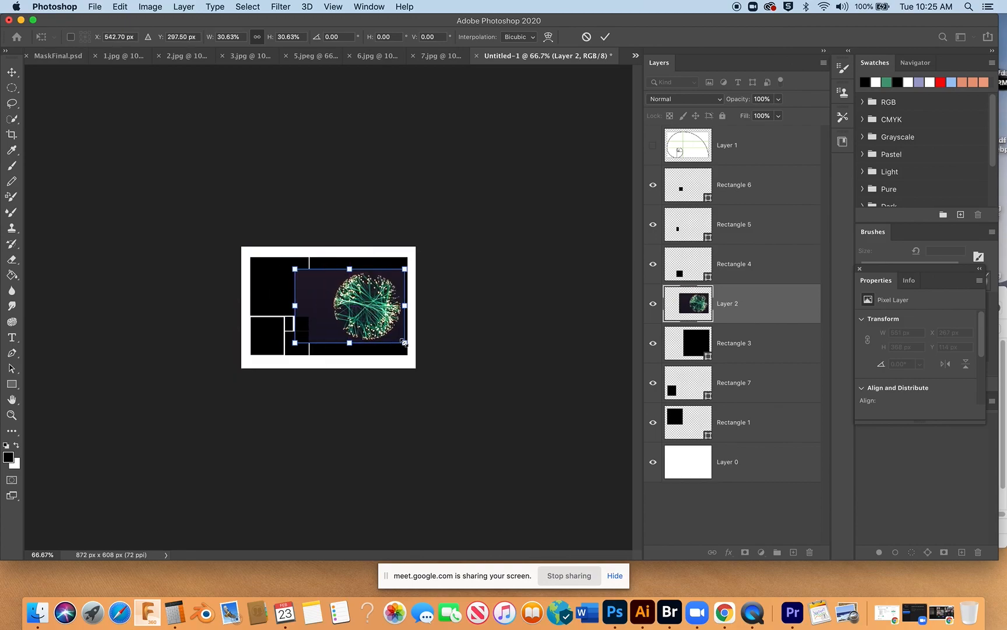
# Step: Enlarge the pasted image to about 42% and position it to cover most of the largest square, applying the transform
pyautogui.press('super+plus')
pyautogui.press('super+plus')
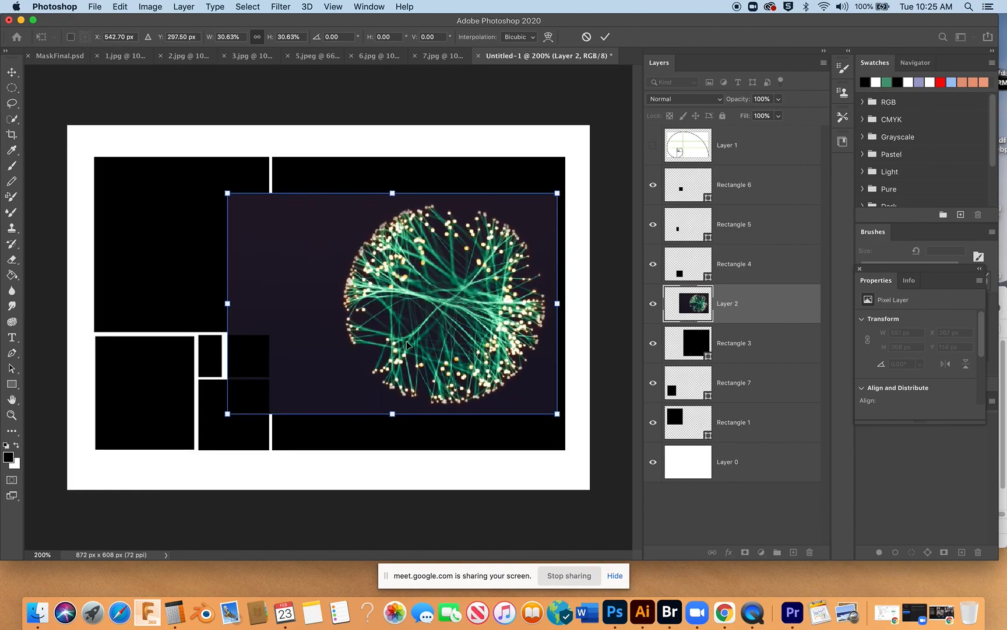
pyautogui.moveTo(470, 313); pyautogui.dragTo(453, 313)
pyautogui.moveTo(454, 316); pyautogui.dragTo(454, 317)
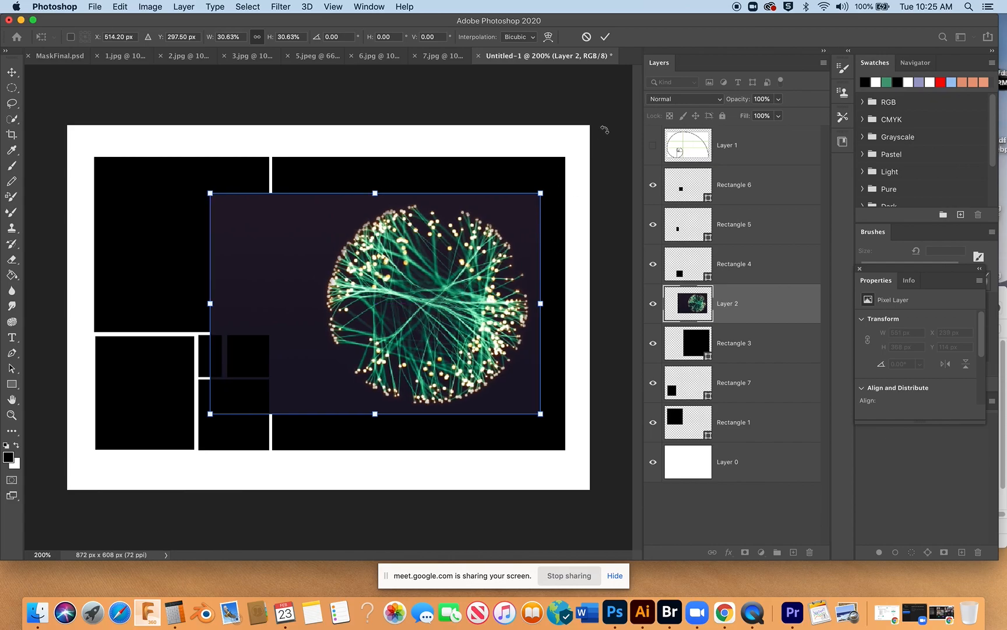
pyautogui.moveTo(541, 414); pyautogui.dragTo(471, 356)
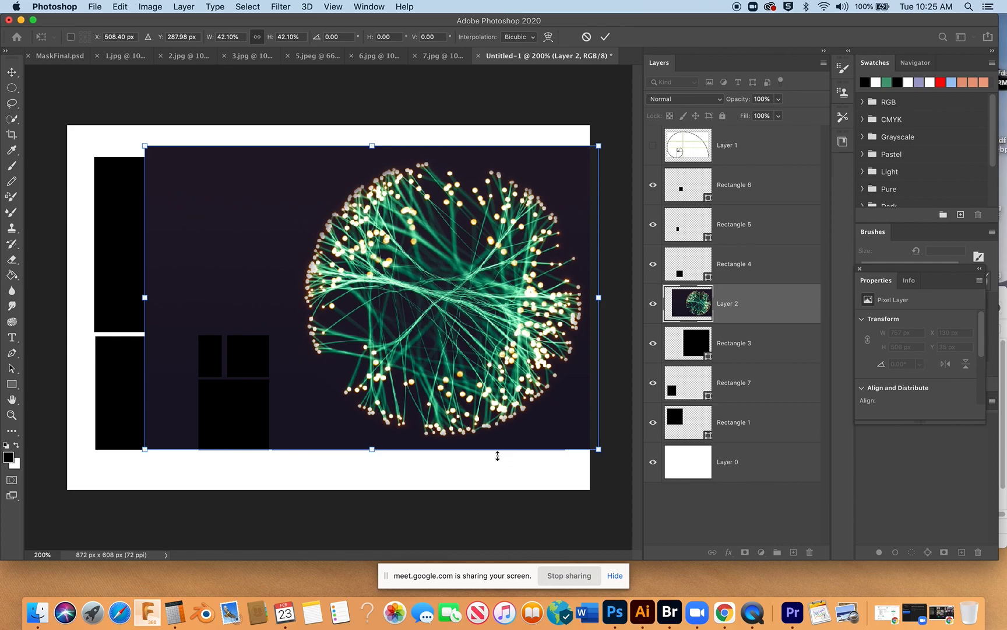
pyautogui.click(605, 37)
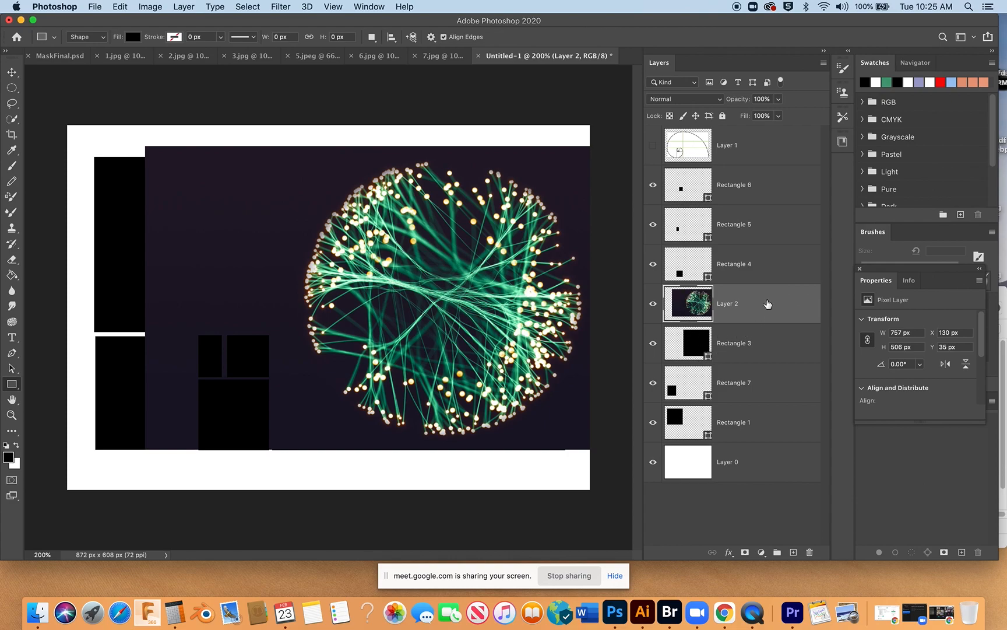
# Step: Create a clipping mask that clips Layer 2 to the Rectangle 3 shape
pyautogui.rightClick(768, 304)
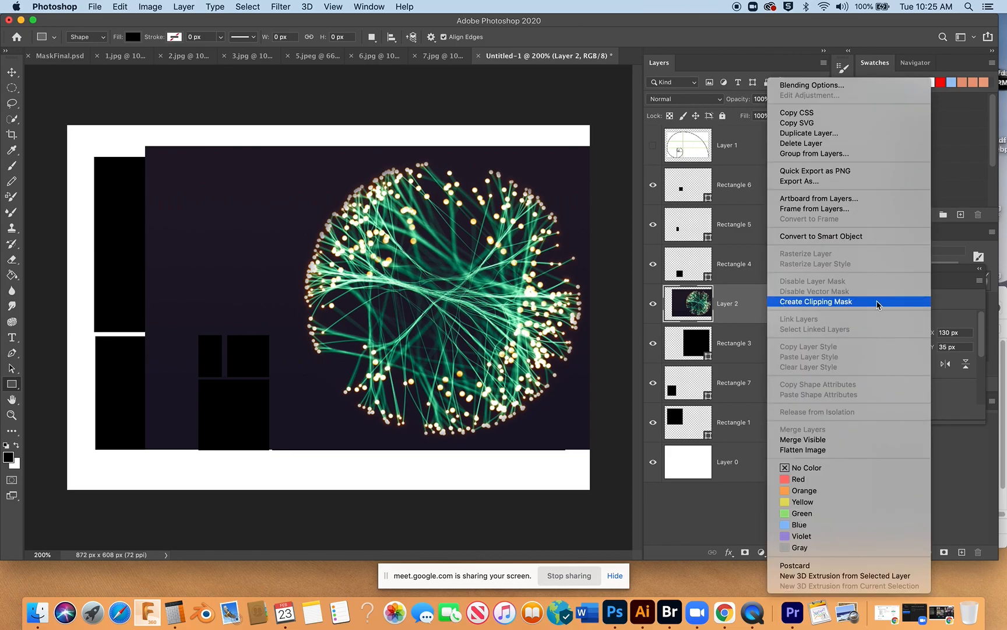
pyautogui.click(877, 305)
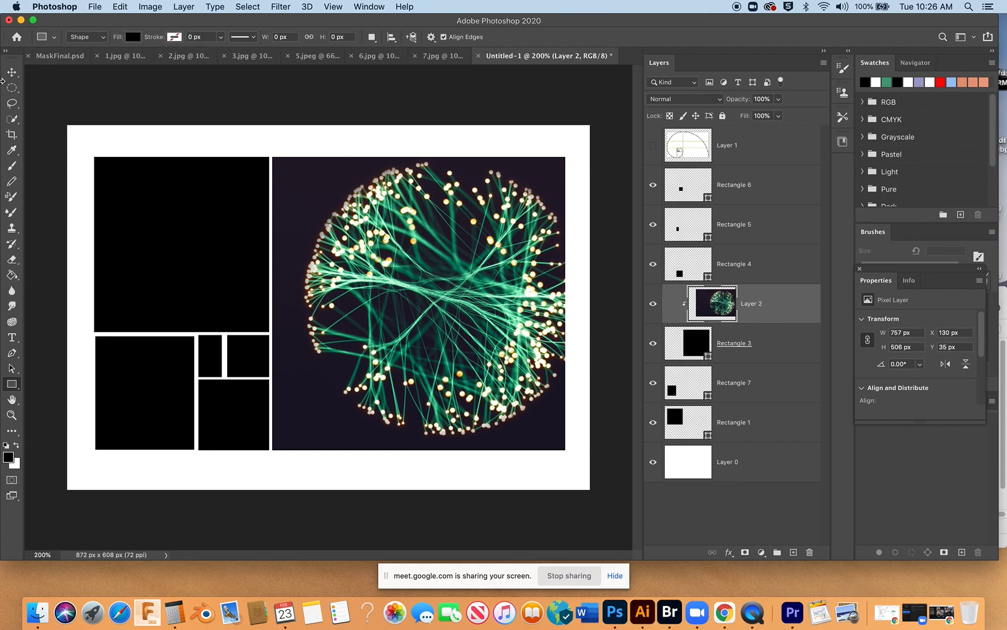
# Step: Reposition the Layer 2 image within its Rectangle 3 clipping shape using the Move tool
pyautogui.click(12, 71)
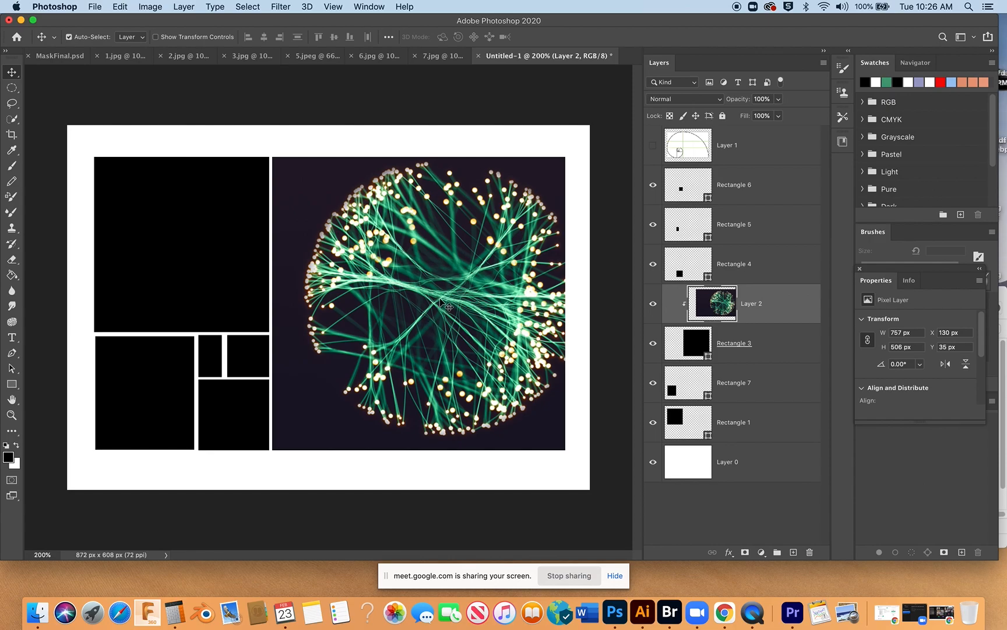
pyautogui.moveTo(460, 294); pyautogui.dragTo(398, 338)
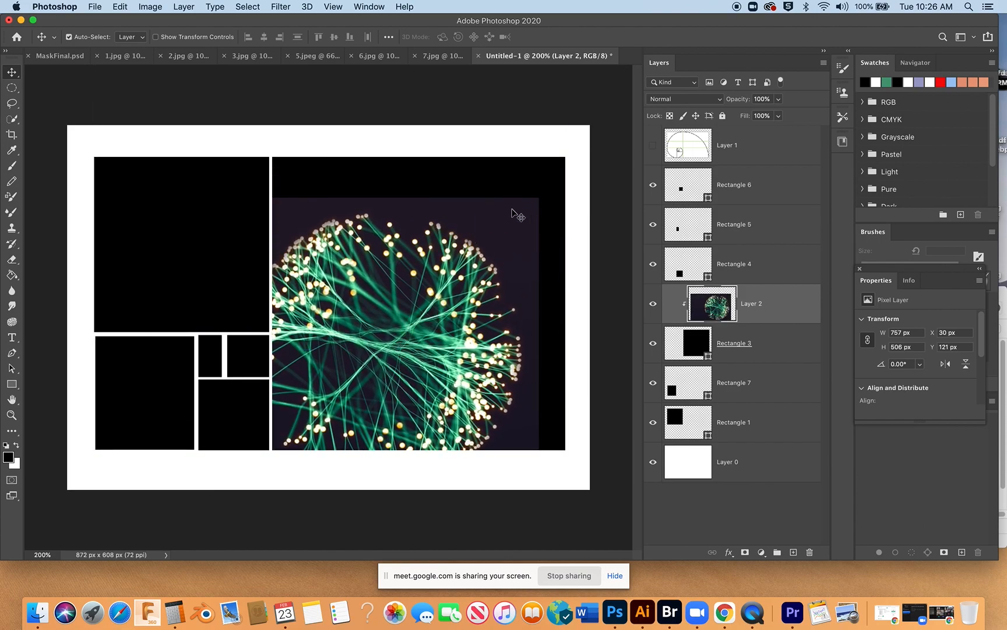
pyautogui.moveTo(374, 271); pyautogui.dragTo(389, 213)
# Step: Enlarge and rotate Layer 2 with Free Transform so it fills the whole largest square, reaching about 1235 by 992 px, and apply it
pyautogui.press('super+t')
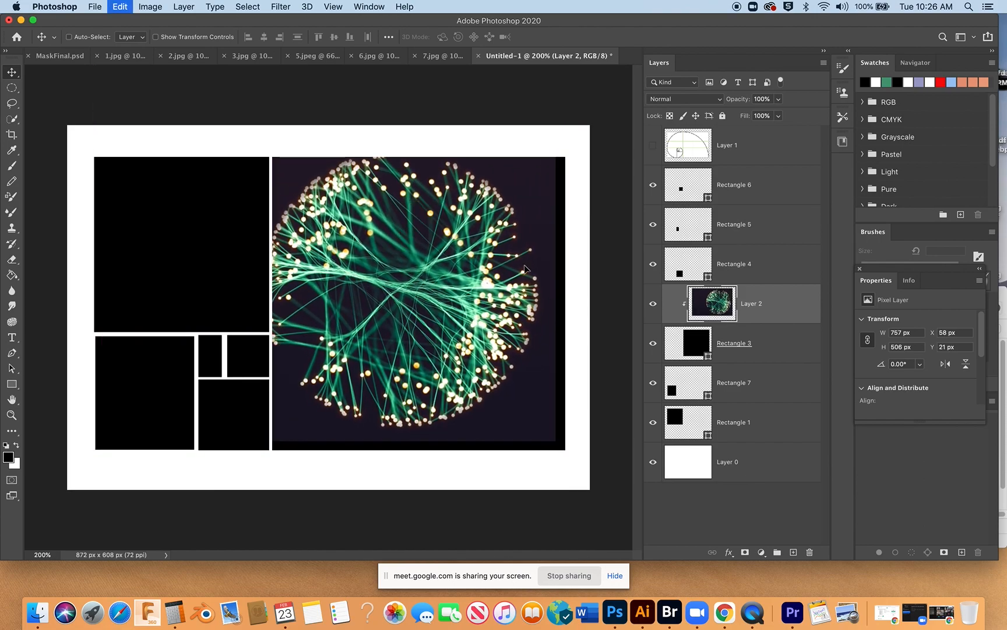
pyautogui.moveTo(555, 441); pyautogui.dragTo(675, 521)
pyautogui.moveTo(510, 357); pyautogui.dragTo(442, 334)
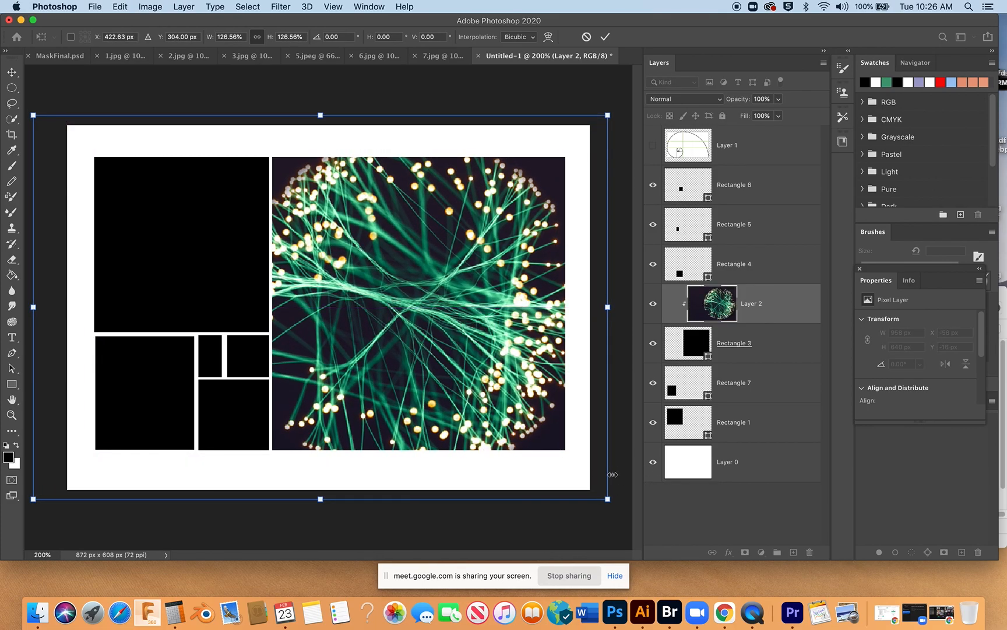
pyautogui.moveTo(607, 500); pyautogui.dragTo(681, 546)
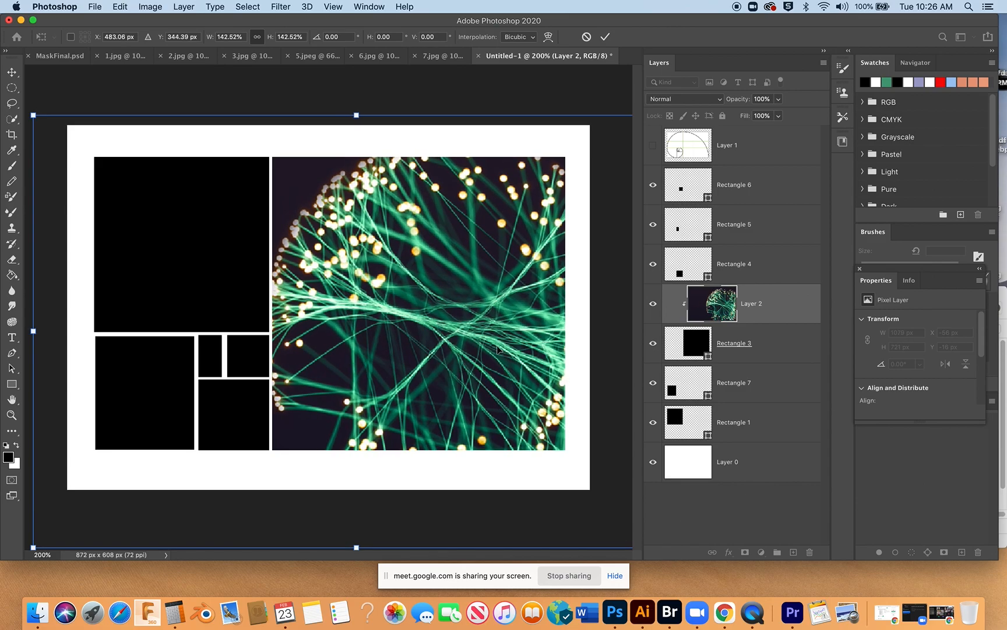
pyautogui.moveTo(493, 326); pyautogui.dragTo(438, 303)
pyautogui.moveTo(630, 531); pyautogui.dragTo(679, 439)
pyautogui.moveTo(445, 337); pyautogui.dragTo(463, 359)
pyautogui.click(605, 37)
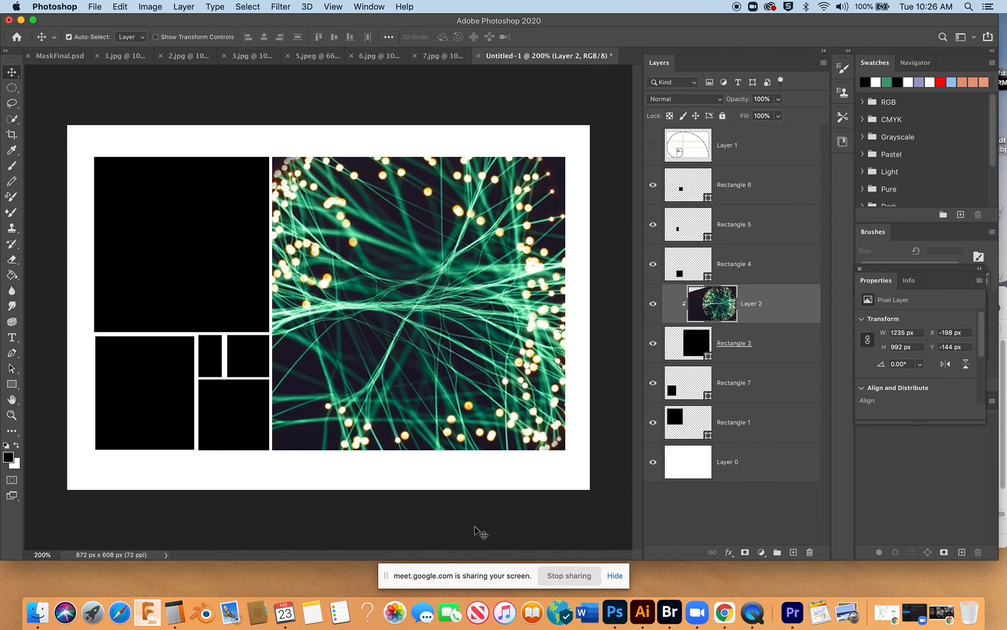
# Step: Copy the entire wind turbine image from 6.jpg
pyautogui.click(437, 54)
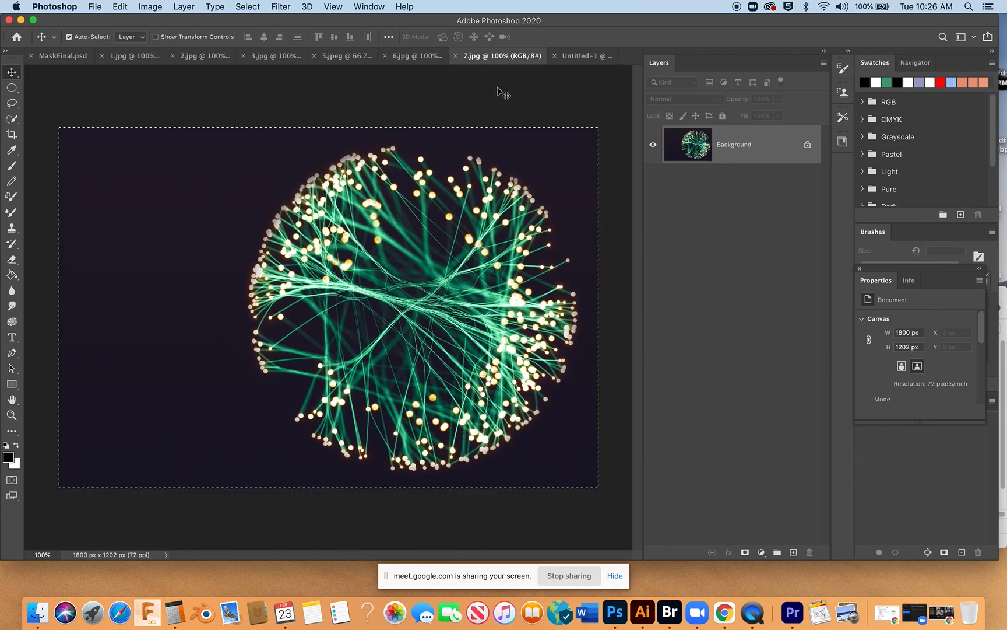
pyautogui.click(420, 56)
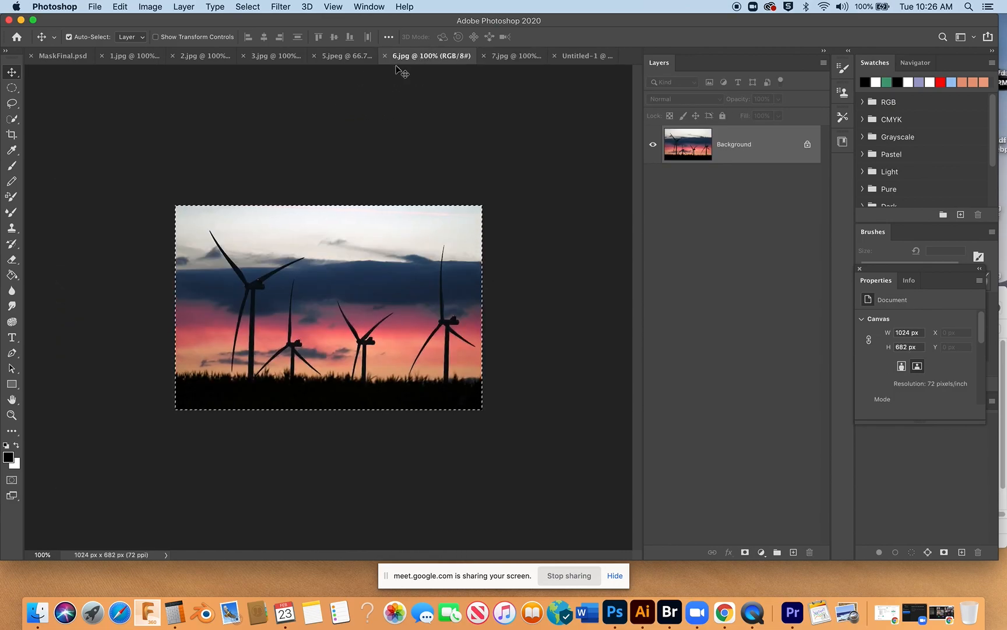
pyautogui.press('super+c')
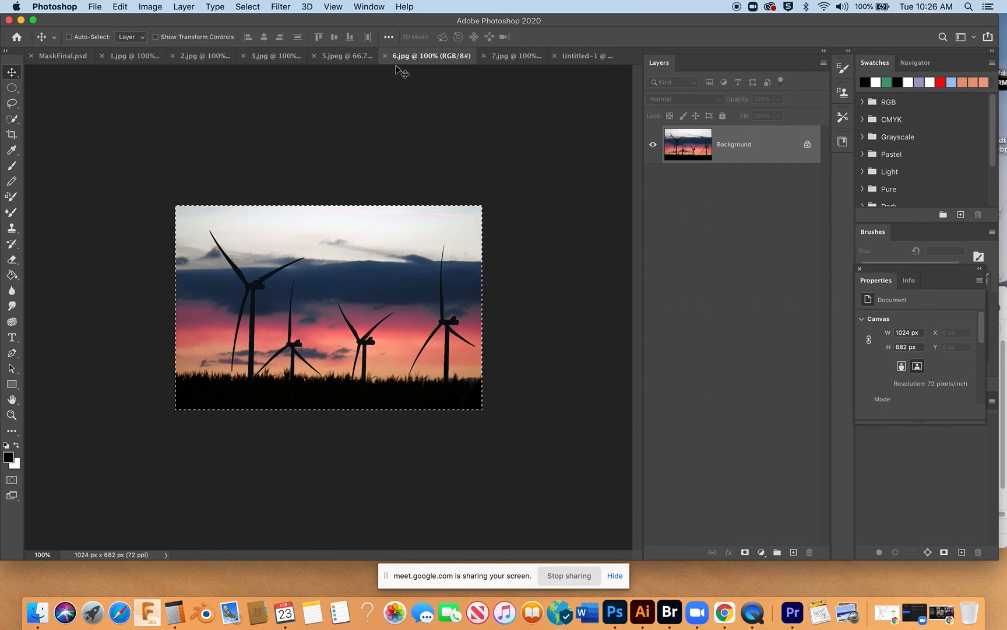
pyautogui.click(120, 6)
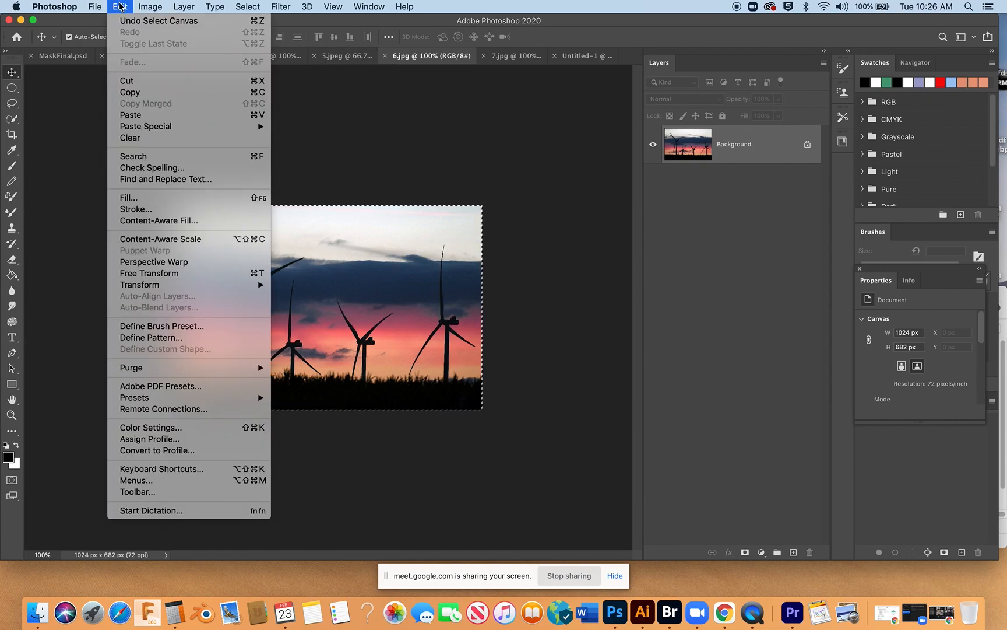
pyautogui.click(135, 92)
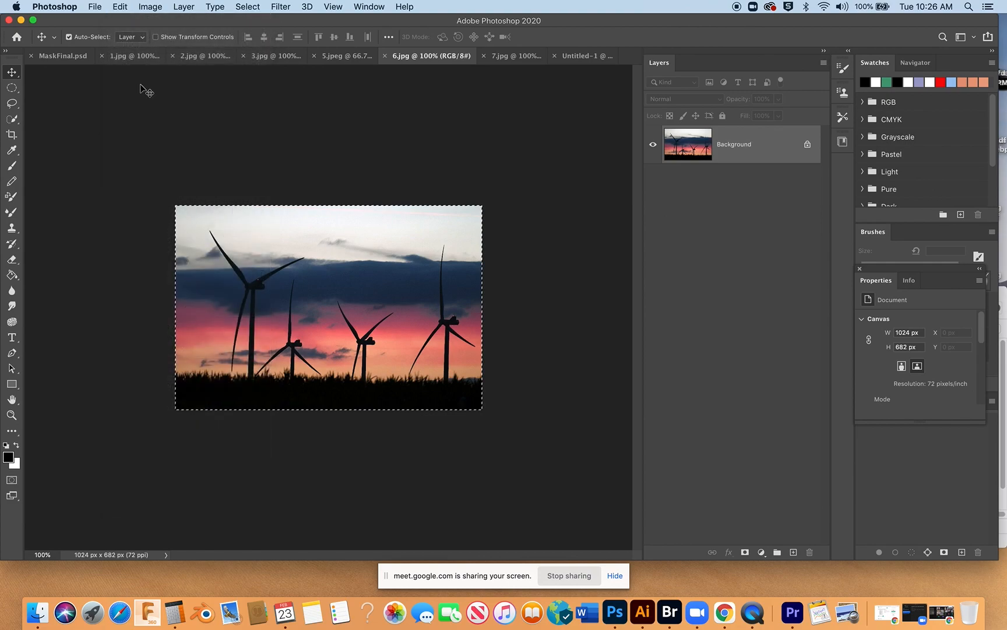
# Step: Toggle the visibility of Rectangle 1 in Untitled-1 to check which black shape it is
pyautogui.click(584, 55)
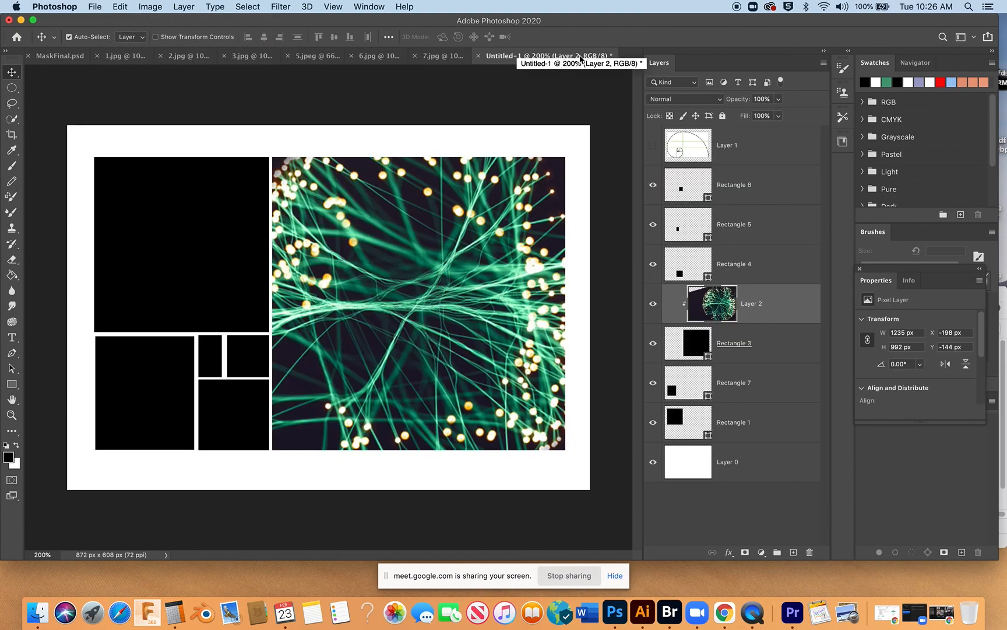
pyautogui.click(758, 422)
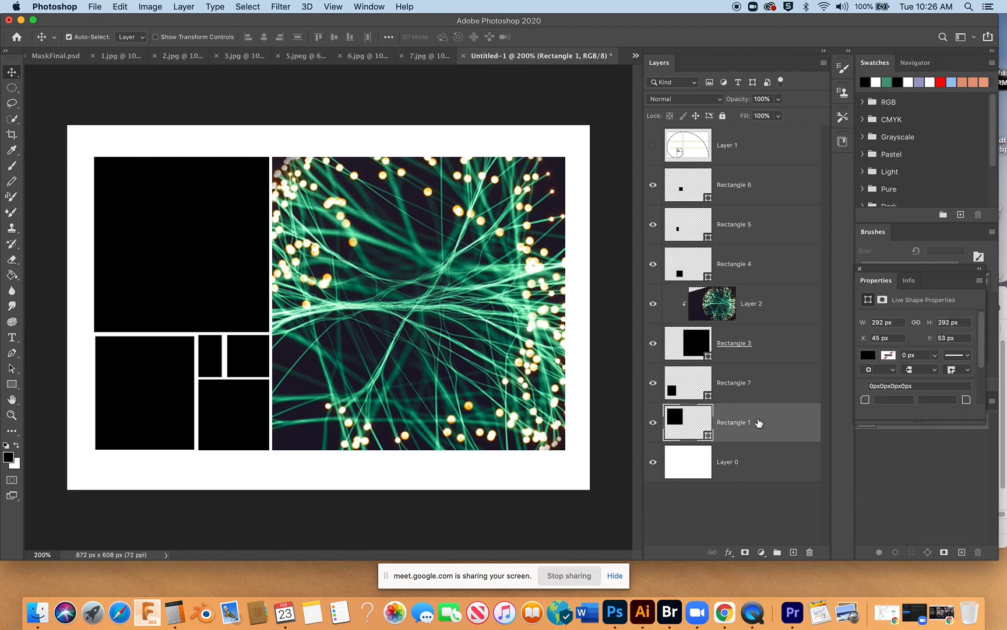
pyautogui.click(652, 422)
pyautogui.click(653, 423)
pyautogui.click(653, 423)
pyautogui.click(653, 424)
pyautogui.click(653, 423)
pyautogui.click(653, 423)
# Step: Paste the wind turbine image directly above Rectangle 7 and create a clipping mask that clips it to that shape
pyautogui.click(802, 385)
pyautogui.click(652, 383)
pyautogui.click(652, 383)
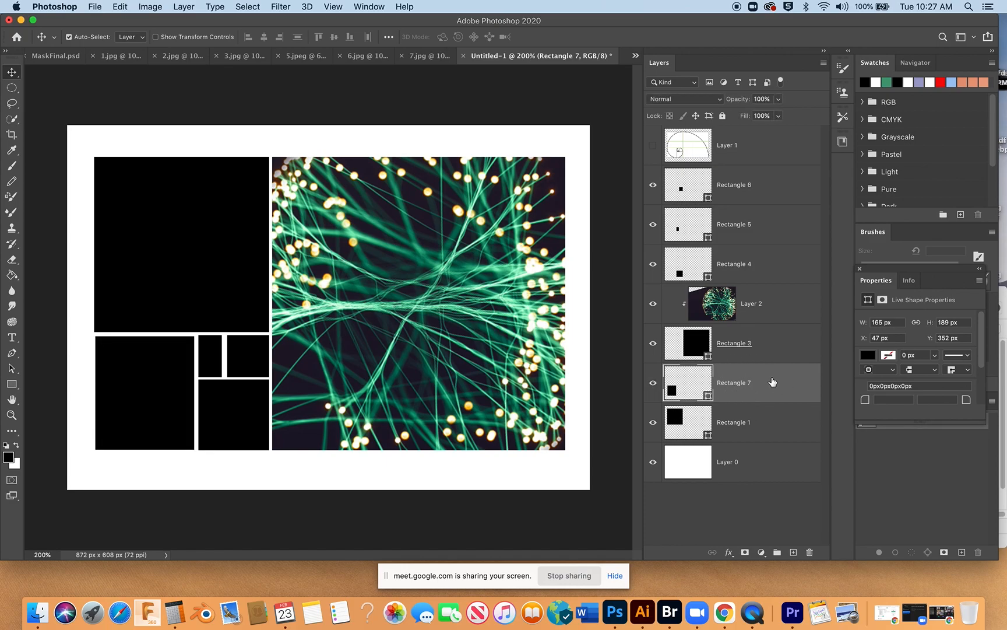
pyautogui.click(120, 6)
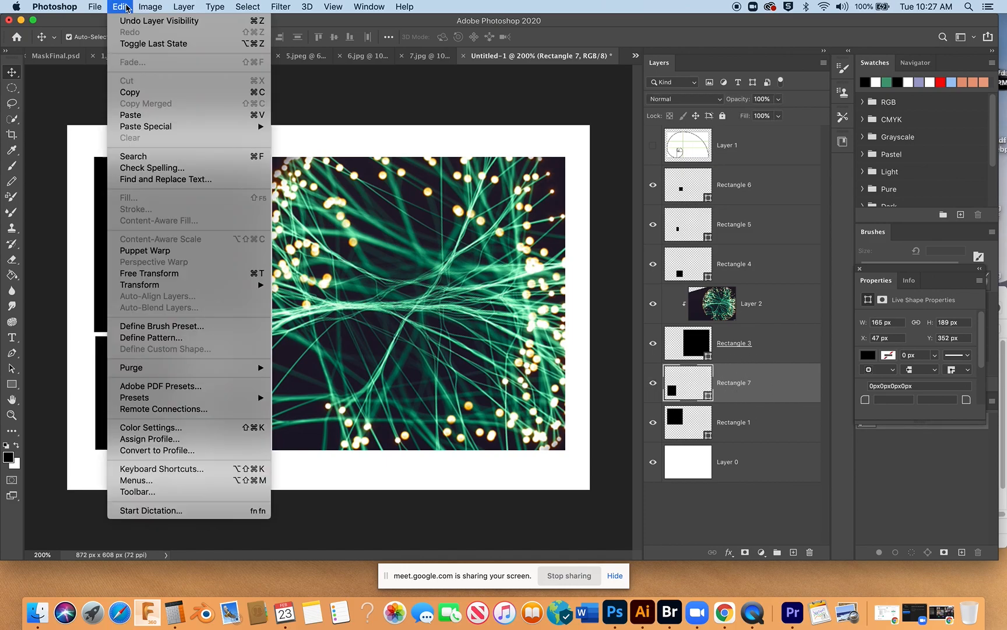
pyautogui.click(131, 115)
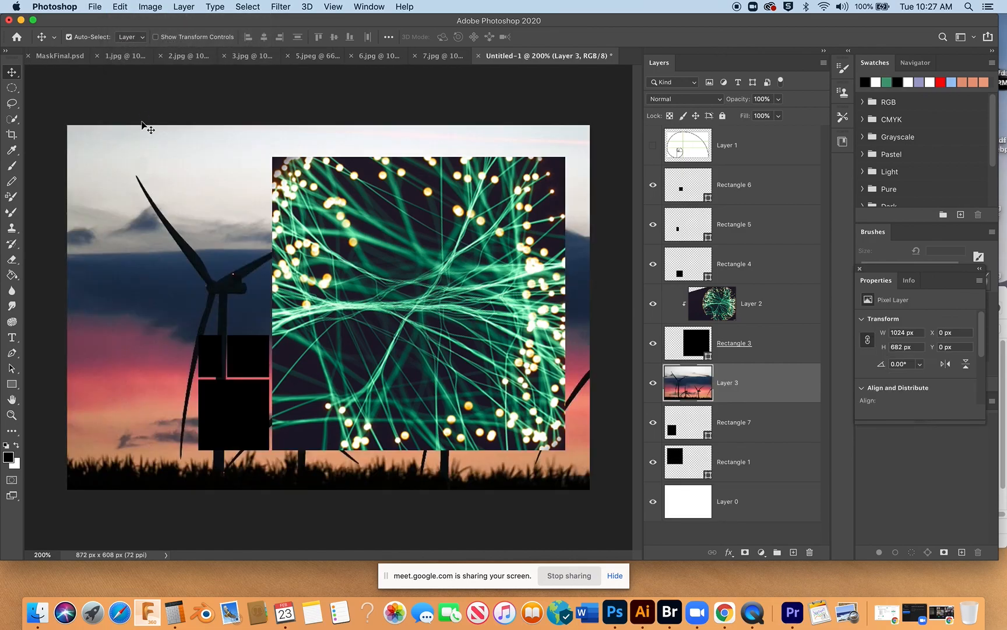
pyautogui.rightClick(767, 386)
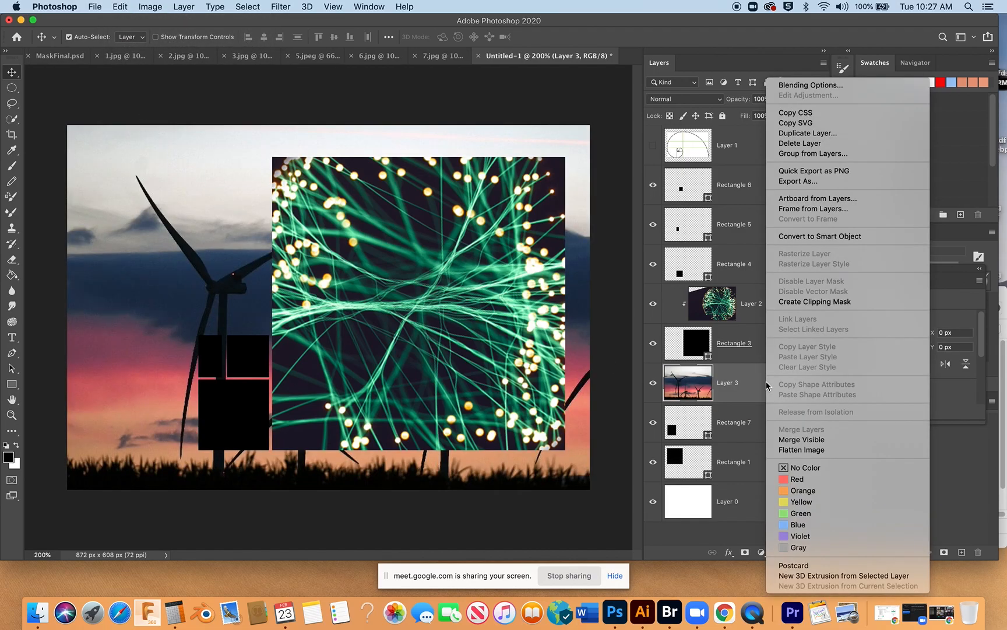
pyautogui.click(792, 302)
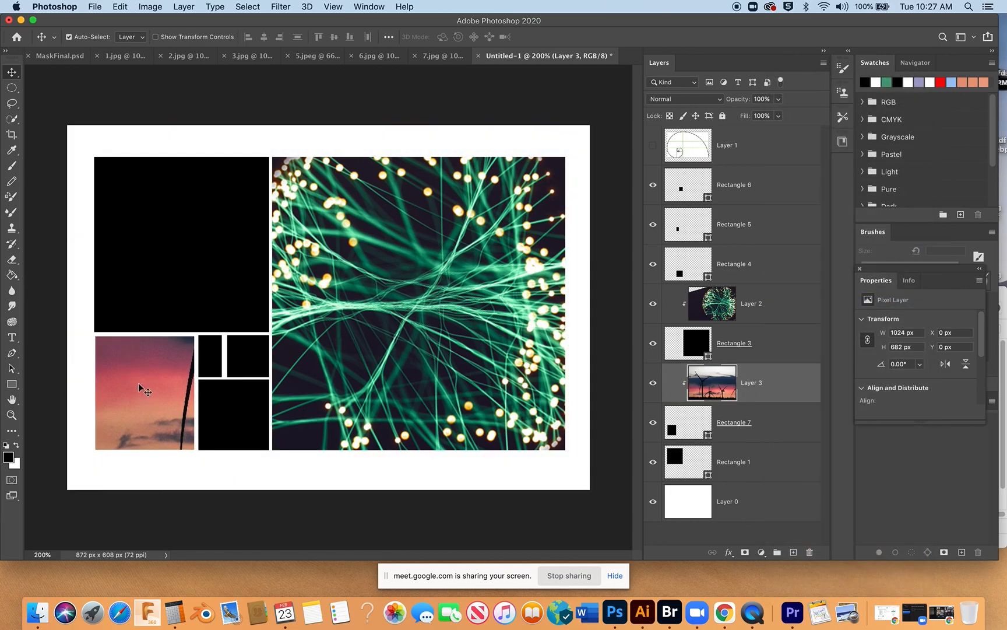
# Step: Scale Layer 3 down proportionally to about 33.4% with Free Transform and place it over the Rectangle 7 shape
pyautogui.press('super+minus')
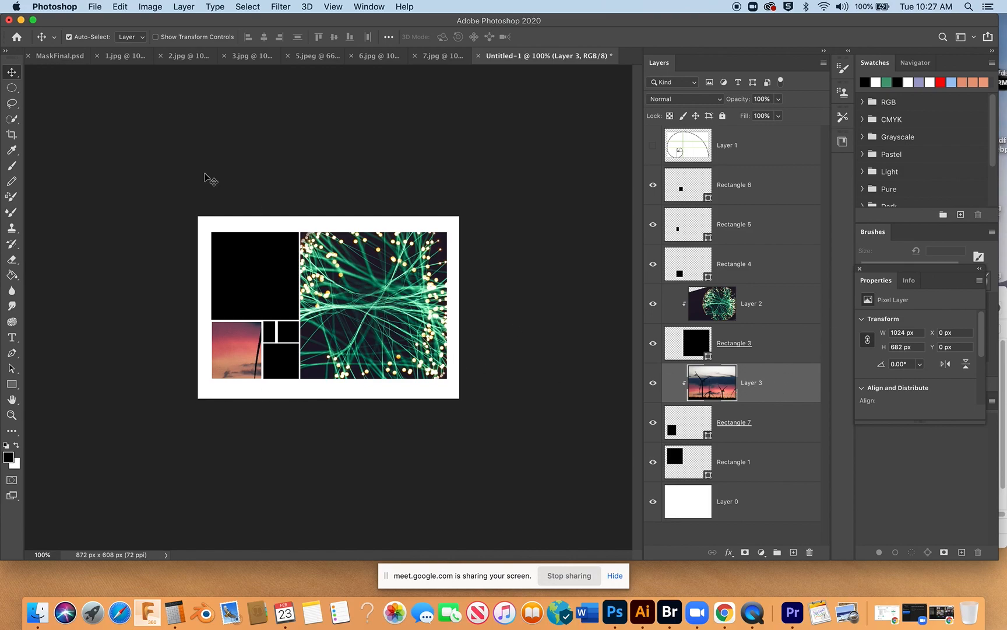
pyautogui.click(121, 6)
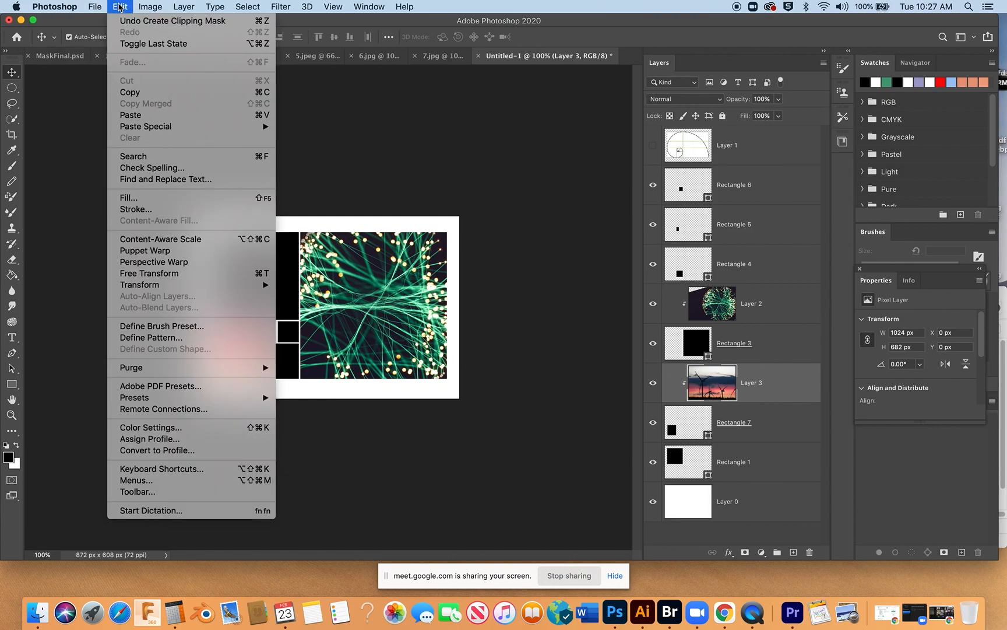
pyautogui.click(147, 273)
pyautogui.moveTo(505, 421); pyautogui.dragTo(307, 288)
pyautogui.moveTo(248, 237); pyautogui.dragTo(420, 222)
pyautogui.press('super+equal')
pyautogui.press('super+equal')
pyautogui.moveTo(272, 320); pyautogui.dragTo(287, 313)
pyautogui.moveTo(460, 403); pyautogui.dragTo(443, 390)
pyautogui.moveTo(279, 331); pyautogui.dragTo(294, 346)
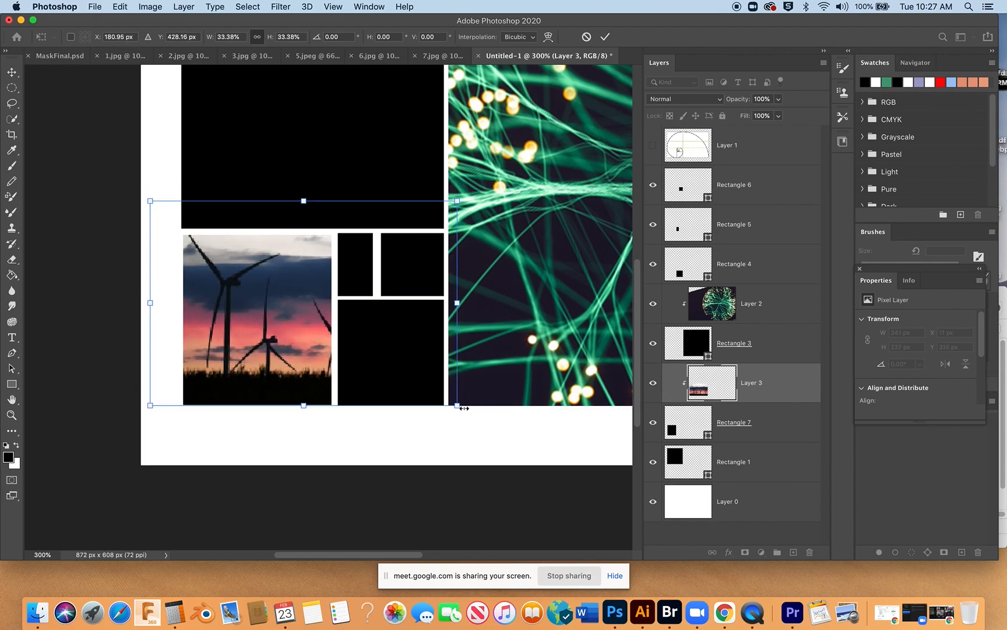
# Step: Fine-tune Layer 3 to about 30% scale, position its turbines inside the Rectangle 7 shape, and apply the transform
pyautogui.moveTo(456, 405); pyautogui.dragTo(429, 386)
pyautogui.moveTo(269, 284); pyautogui.dragTo(285, 303)
pyautogui.moveTo(444, 405); pyautogui.dragTo(410, 383)
pyautogui.moveTo(302, 332); pyautogui.dragTo(327, 350)
pyautogui.moveTo(187, 238); pyautogui.dragTo(181, 233)
pyautogui.moveTo(278, 323); pyautogui.dragTo(277, 325)
pyautogui.moveTo(181, 233); pyautogui.dragTo(165, 216)
pyautogui.moveTo(263, 313); pyautogui.dragTo(284, 315)
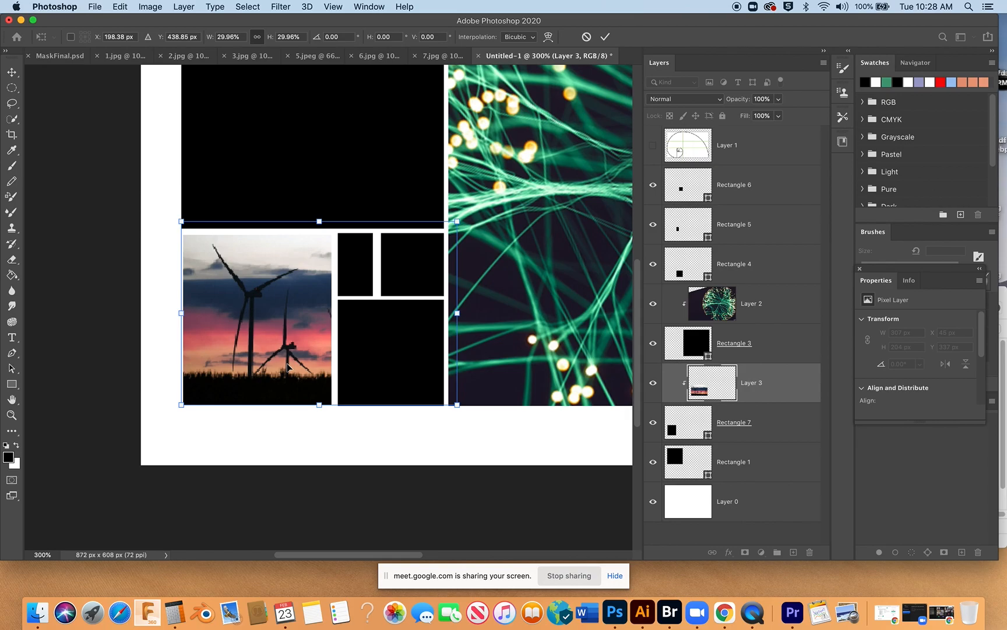
pyautogui.click(606, 37)
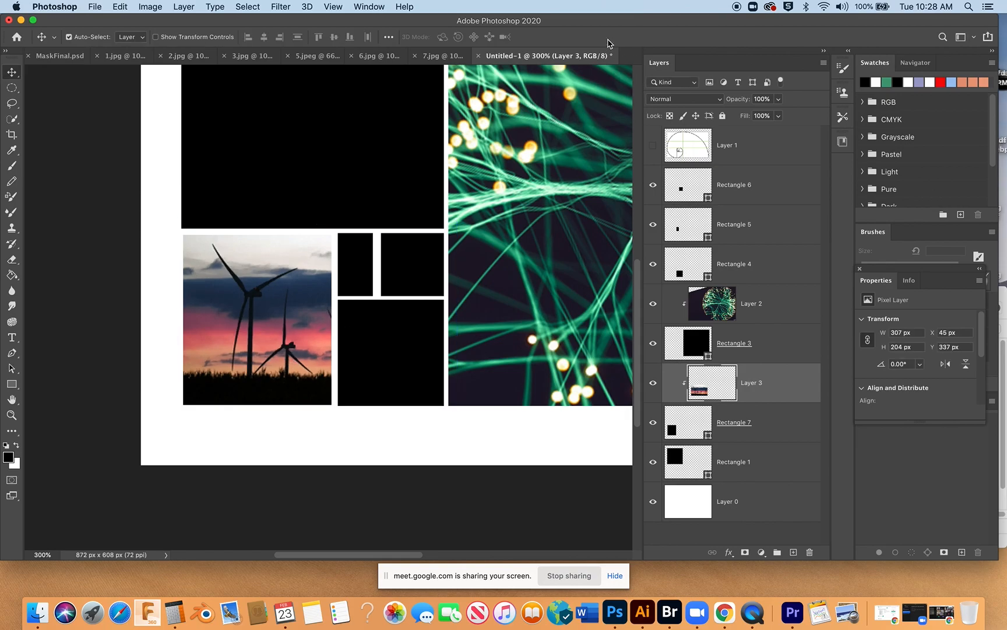
# Step: Copy the entire power plant image from 5.jpeg
pyautogui.press('super+minus')
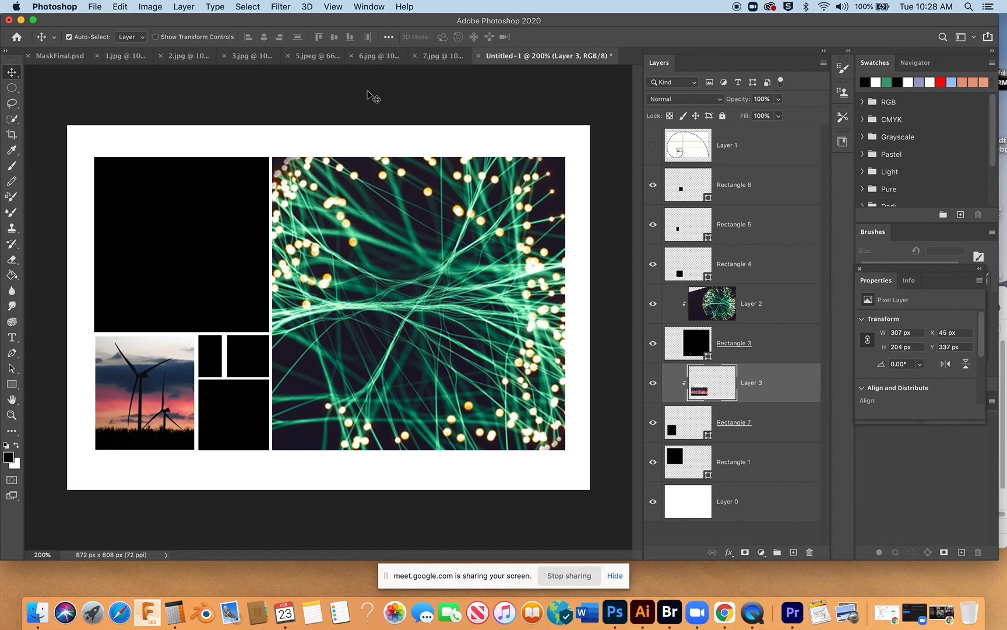
pyautogui.click(371, 60)
pyautogui.click(328, 58)
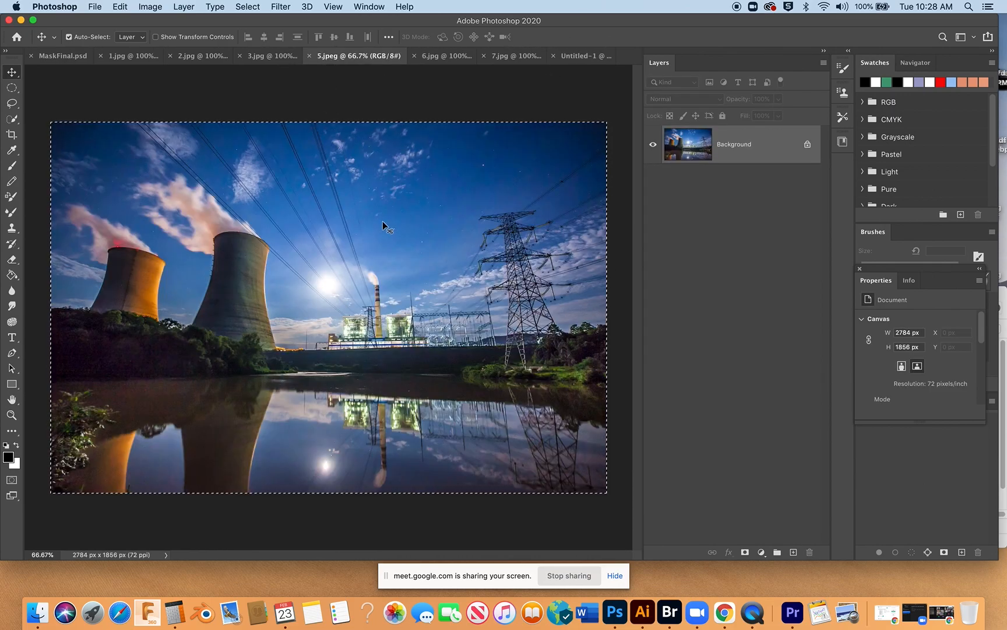
# Step: Identify the Rectangle 1 layer in Untitled-1 by toggling layer visibility and paste the power plant image directly above it
pyautogui.click(576, 56)
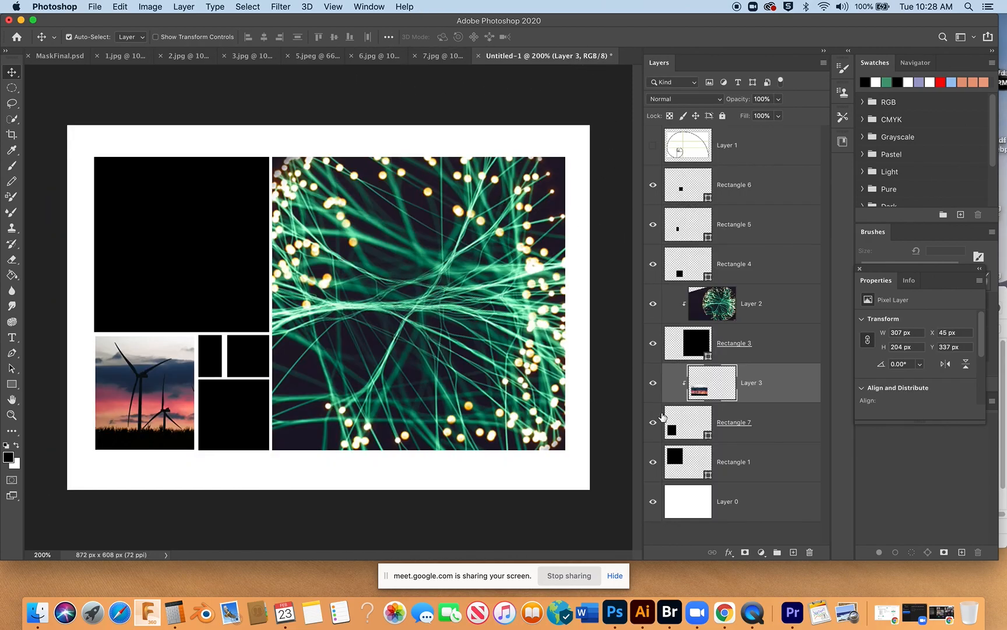
pyautogui.click(653, 344)
pyautogui.click(653, 344)
pyautogui.click(653, 463)
pyautogui.click(653, 463)
pyautogui.click(802, 467)
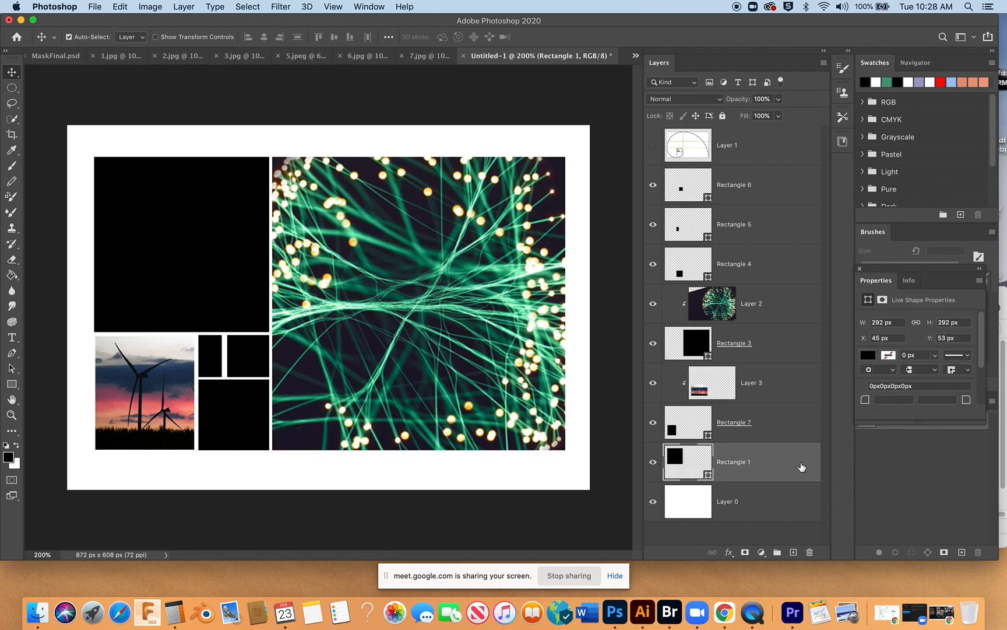
pyautogui.click(118, 6)
pyautogui.click(140, 116)
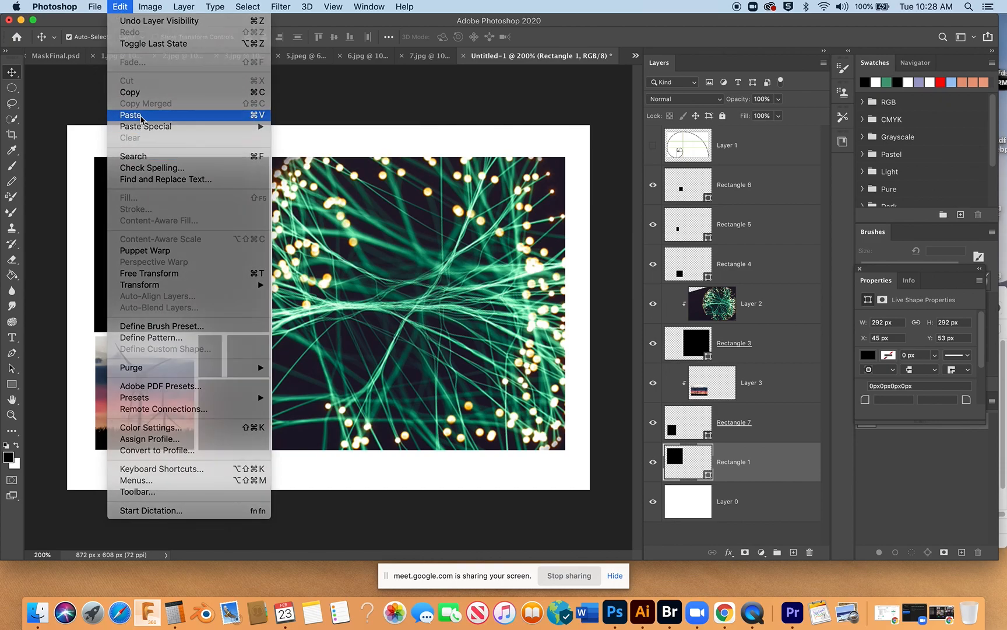
# Step: Create a clipping mask that clips Layer 4 to the Rectangle 1 shape
pyautogui.press('super+minus')
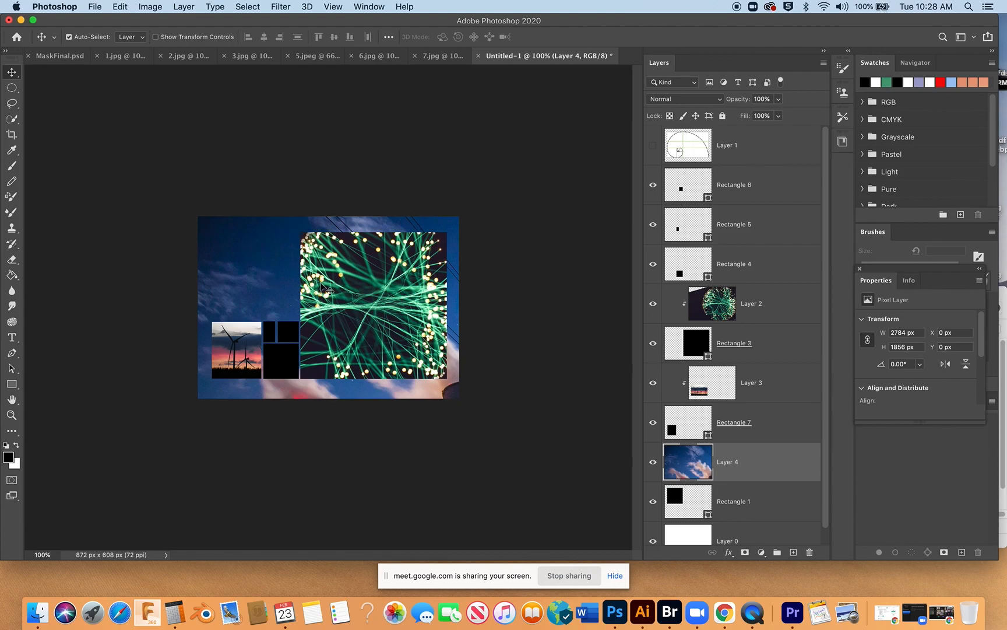
pyautogui.rightClick(766, 463)
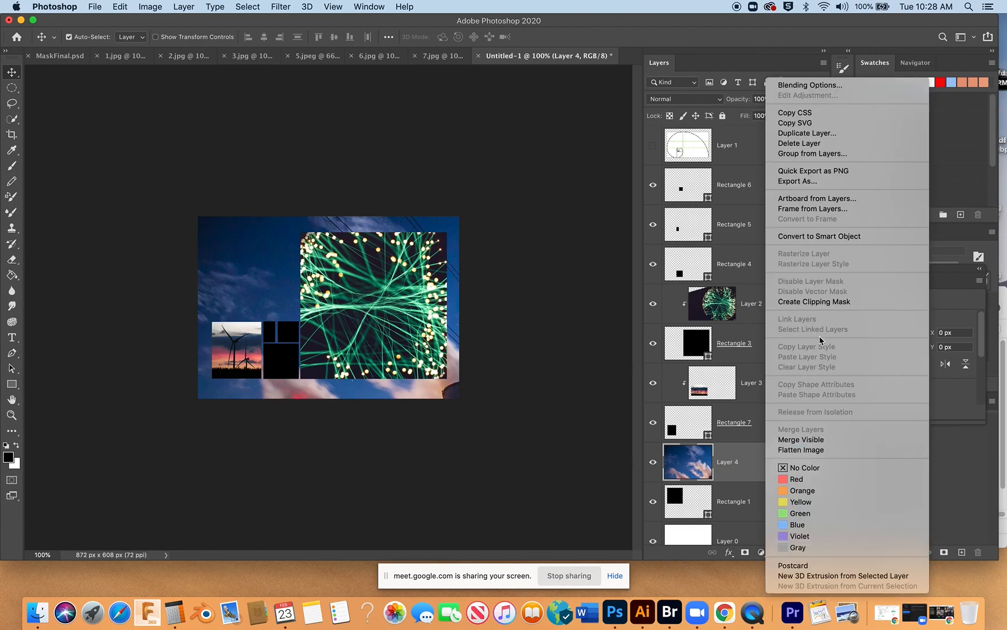
pyautogui.click(835, 301)
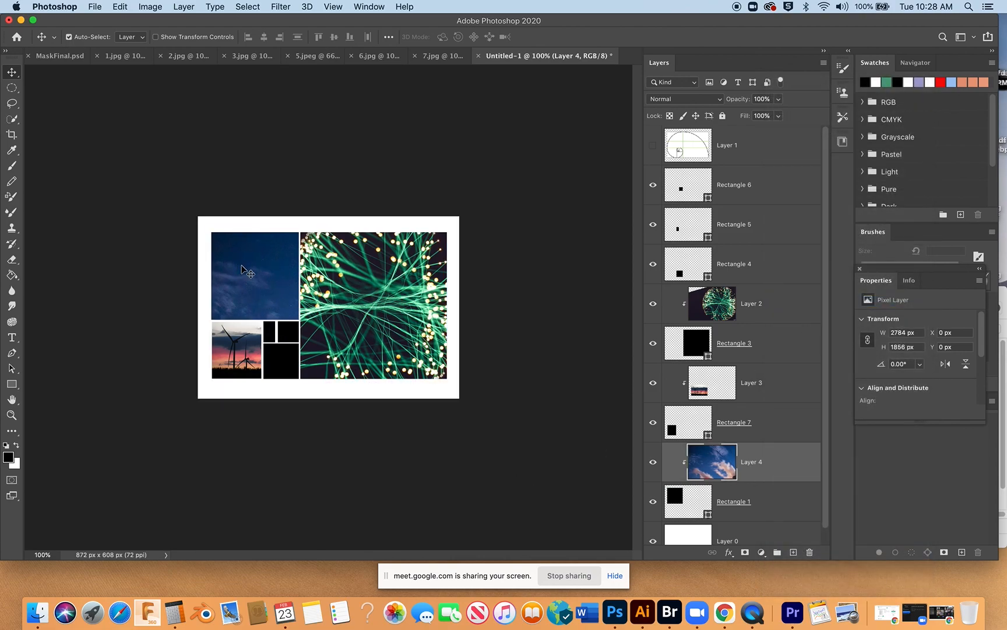
# Step: Scale Layer 4 down proportionally to about 20.5% with Free Transform and move it over the Rectangle 1 square
pyautogui.click(121, 7)
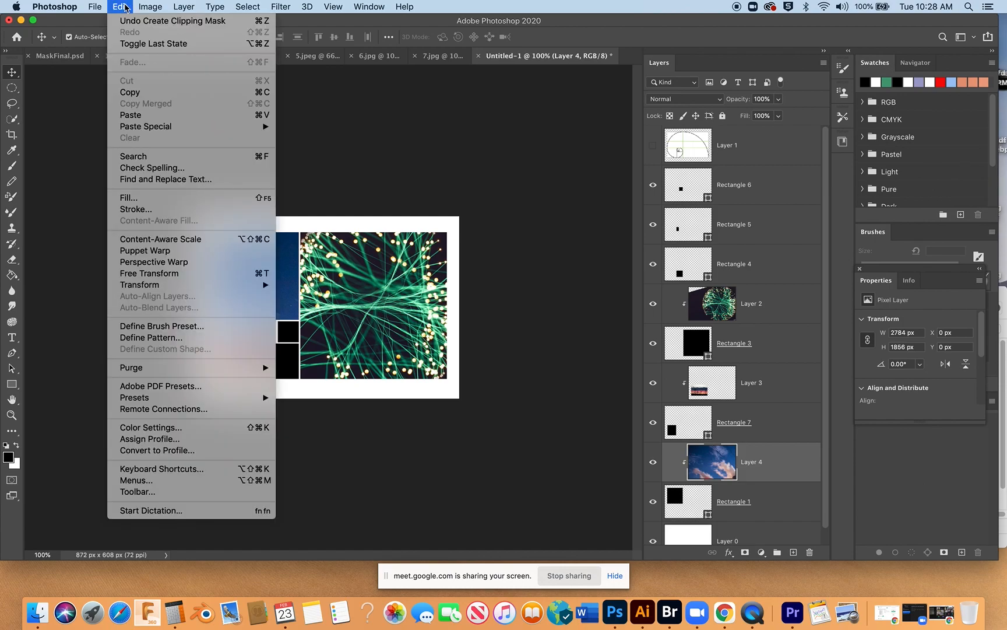
pyautogui.click(155, 274)
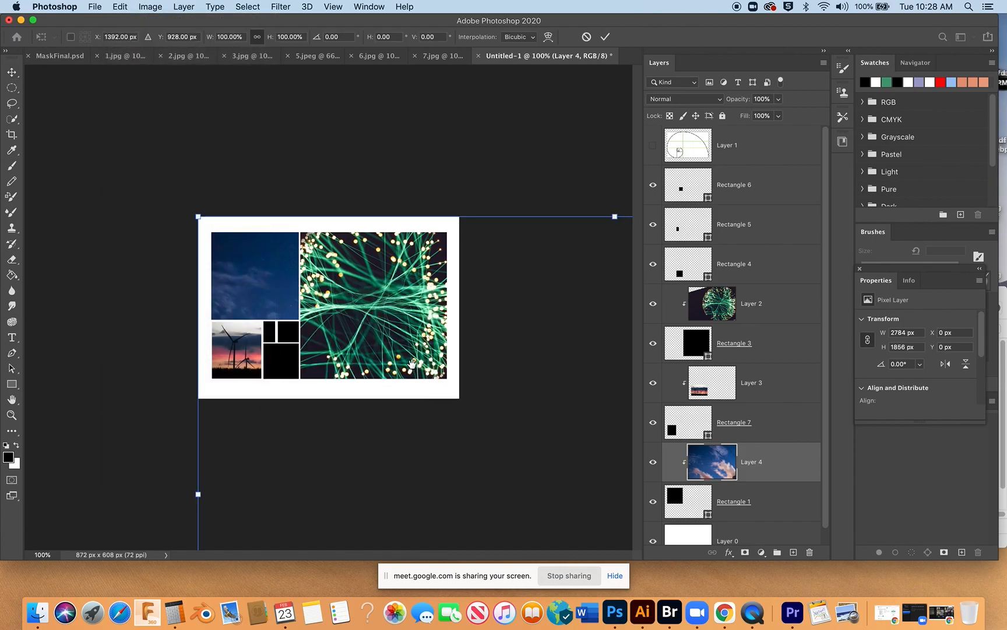
pyautogui.moveTo(198, 216); pyautogui.dragTo(475, 401)
pyautogui.moveTo(567, 463); pyautogui.dragTo(232, 233)
pyautogui.moveTo(140, 174); pyautogui.dragTo(416, 410)
pyautogui.moveTo(588, 458); pyautogui.dragTo(203, 235)
pyautogui.press('super+equal')
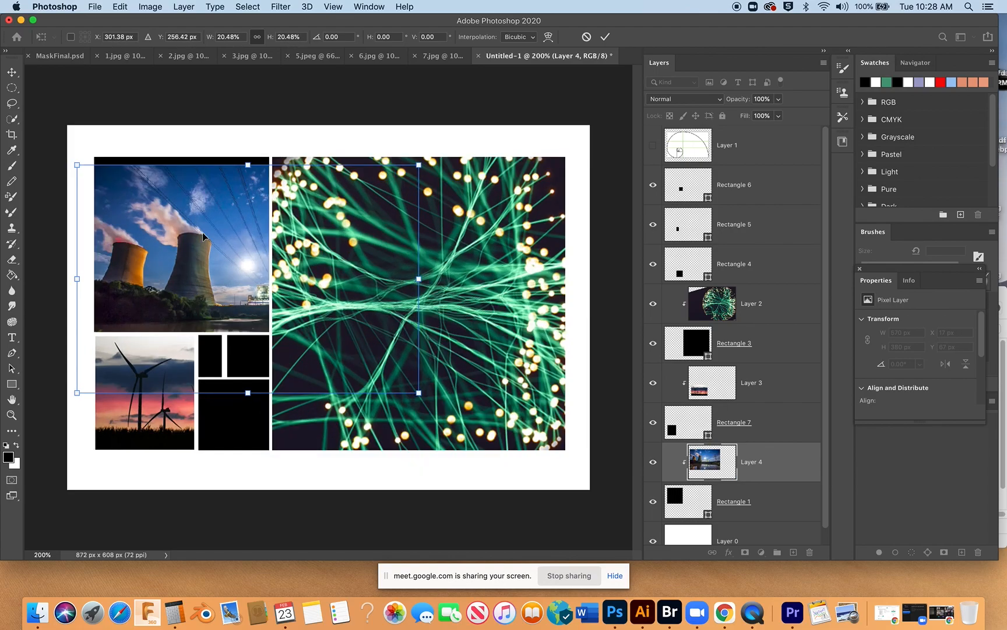
# Step: Scale Layer 4 down proportionally to about 16% and fit the power plant image to the Rectangle 1 square, then apply the transform
pyautogui.moveTo(122, 194); pyautogui.dragTo(140, 186)
pyautogui.moveTo(435, 384); pyautogui.dragTo(355, 359)
pyautogui.moveTo(202, 234); pyautogui.dragTo(202, 251)
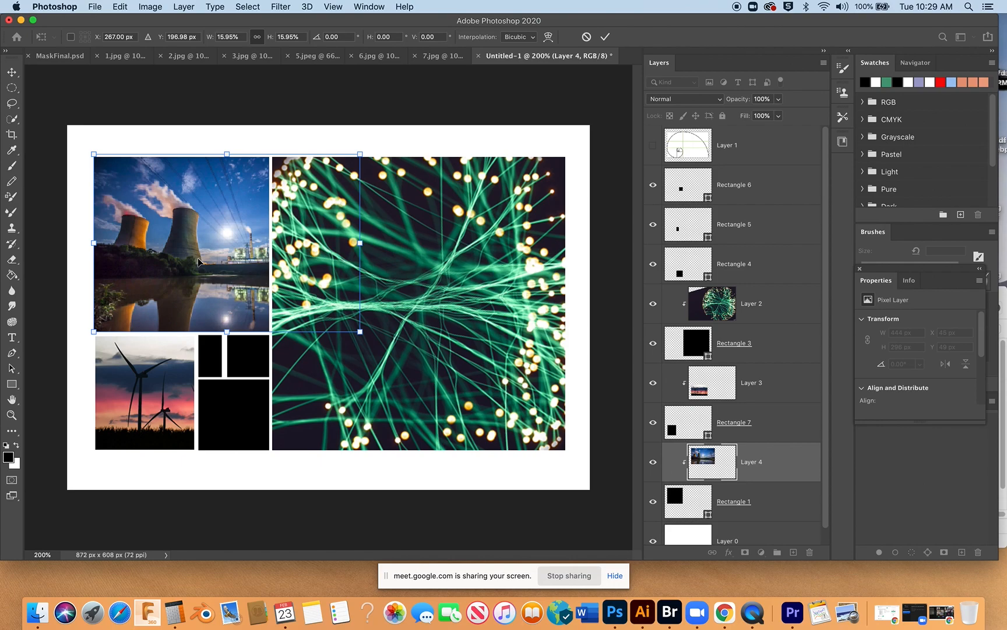
pyautogui.click(605, 36)
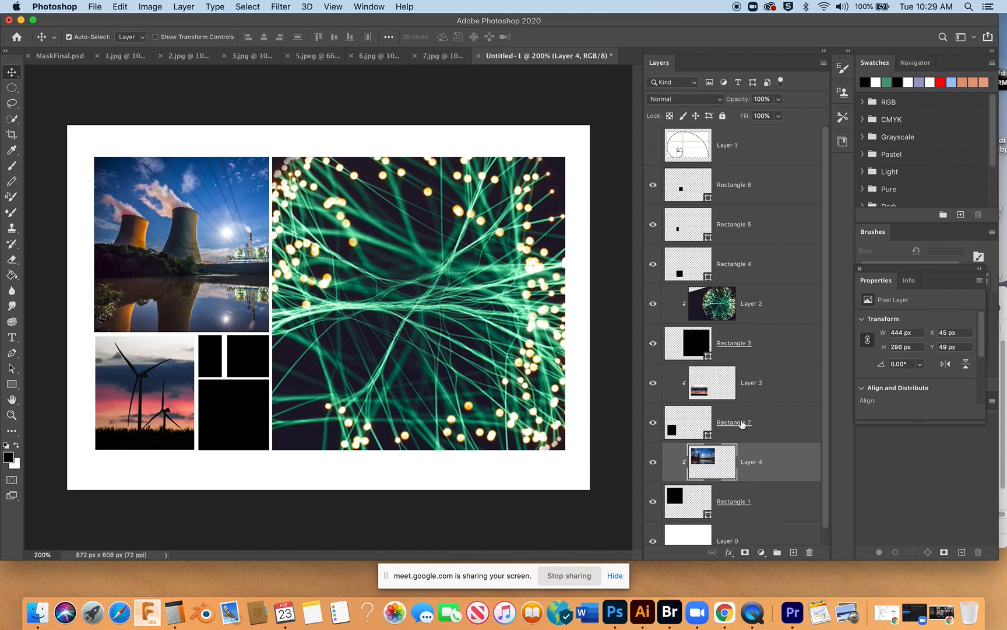
# Step: Identify the Rectangle 4 layer by toggling its visibility and copy the lightning tower image from 3.jpg
pyautogui.click(772, 265)
pyautogui.click(653, 265)
pyautogui.click(653, 265)
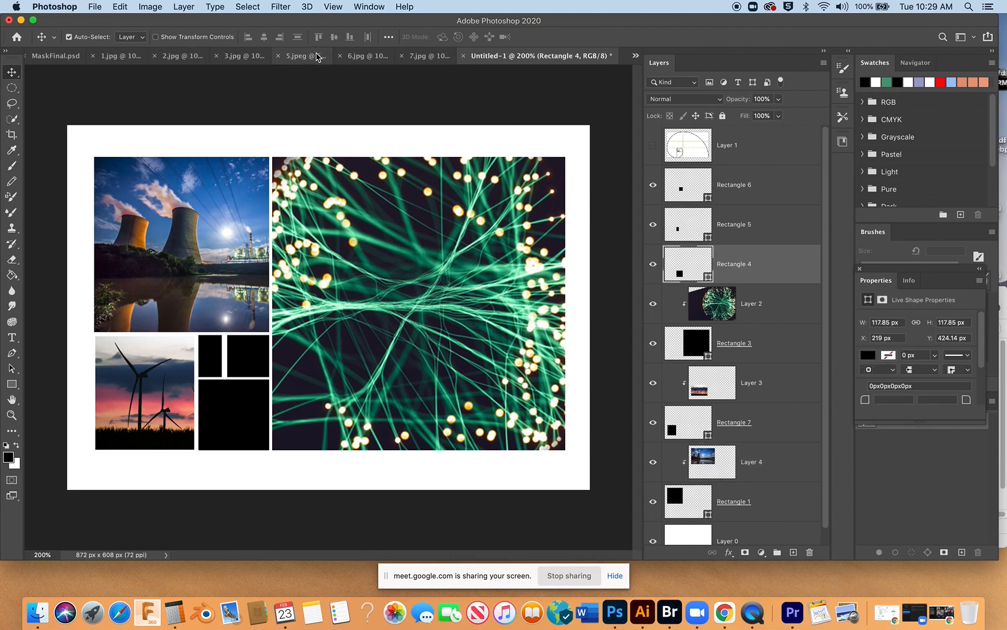
pyautogui.click(312, 58)
pyautogui.click(275, 57)
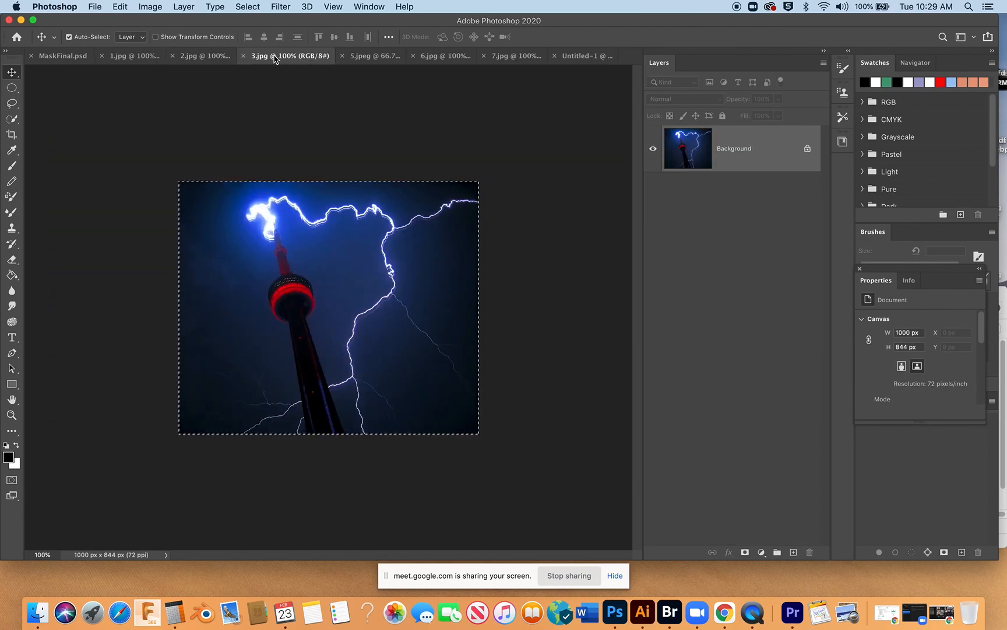
pyautogui.press('super+c')
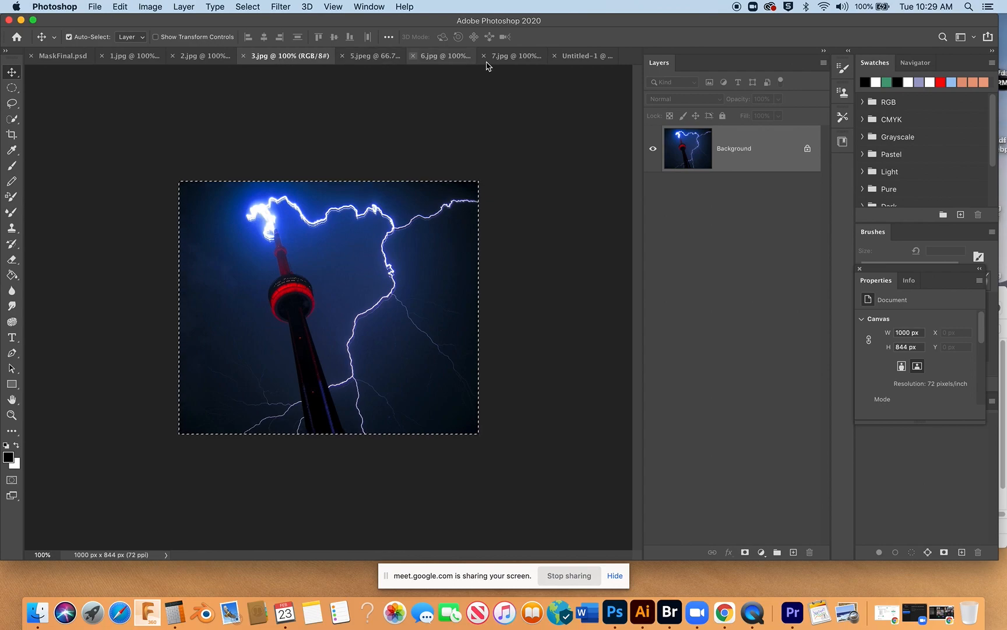
# Step: Paste the lightning tower image directly above Rectangle 4 in Untitled-1 and clip it to that shape with a clipping mask
pyautogui.click(580, 56)
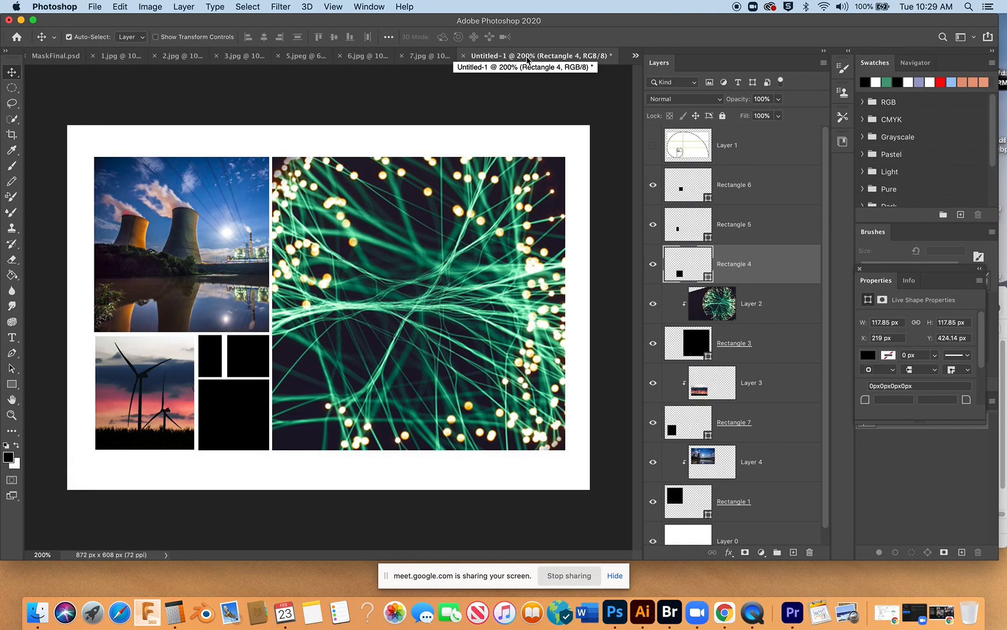
pyautogui.click(653, 265)
pyautogui.click(653, 266)
pyautogui.click(122, 7)
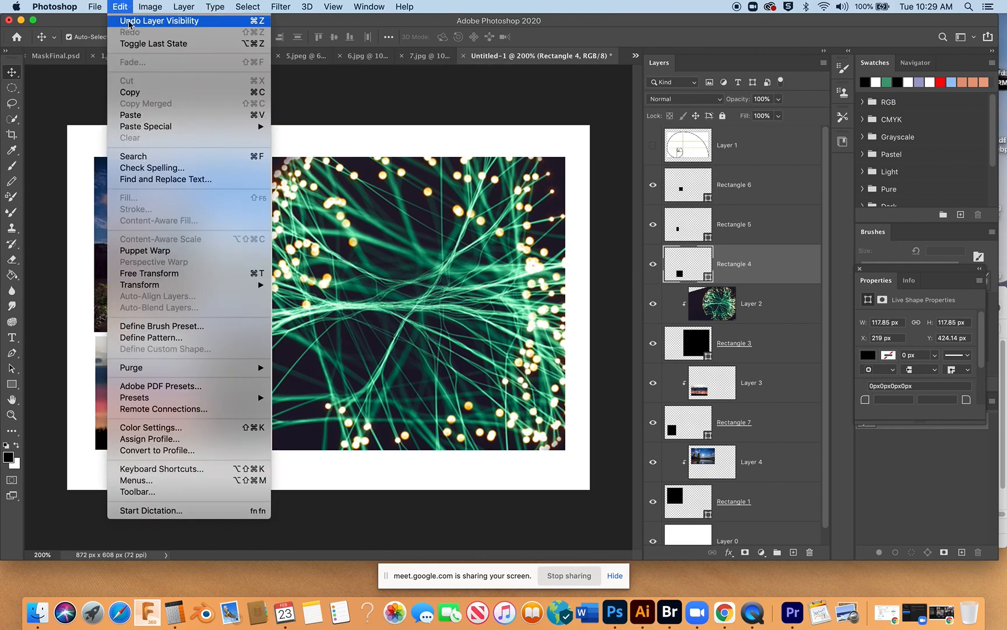
pyautogui.moveTo(159, 285)
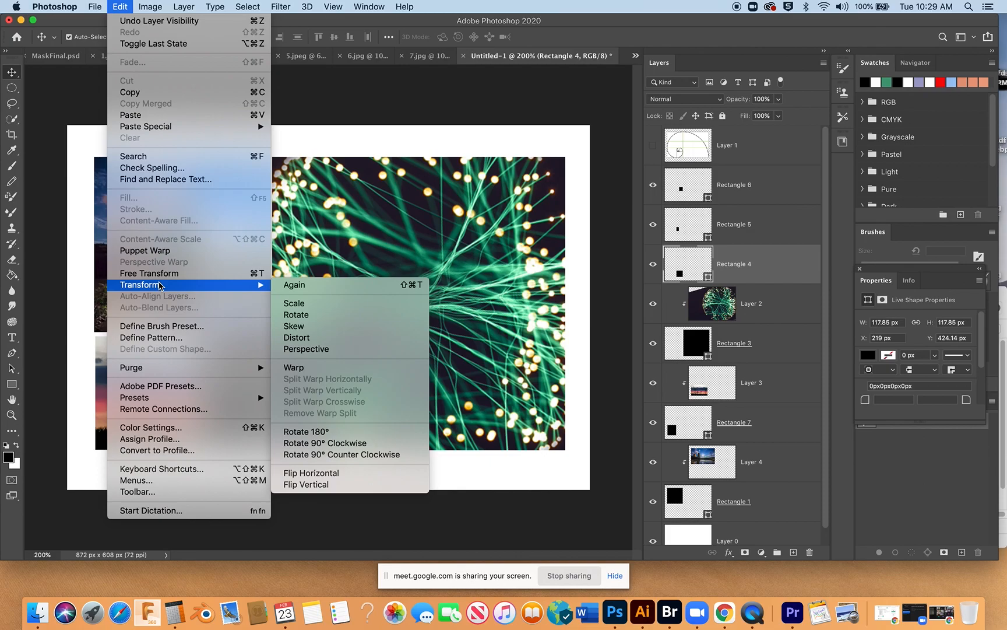
pyautogui.click(154, 115)
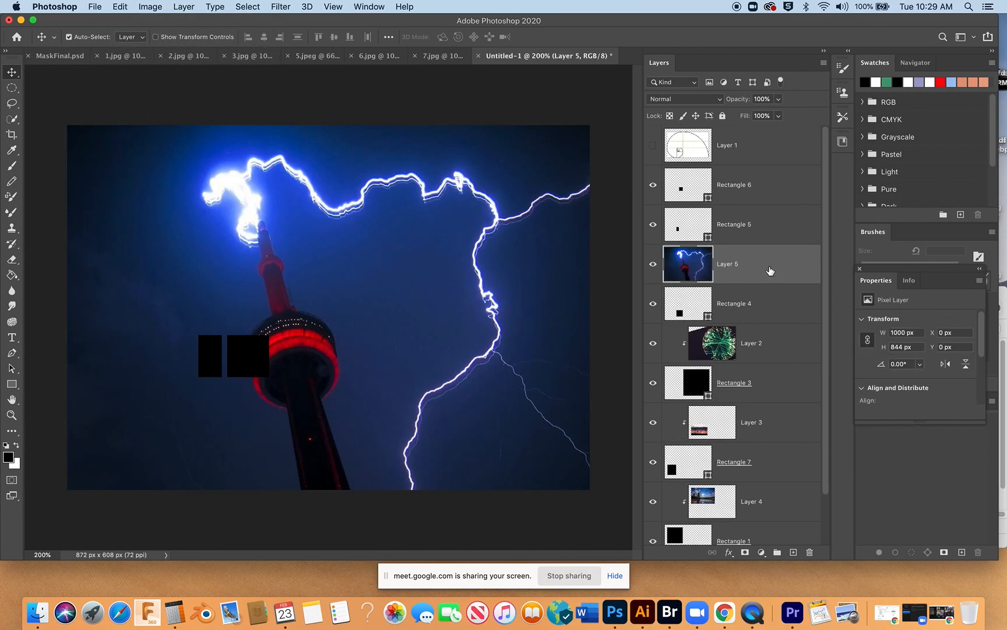
pyautogui.rightClick(770, 270)
pyautogui.click(812, 302)
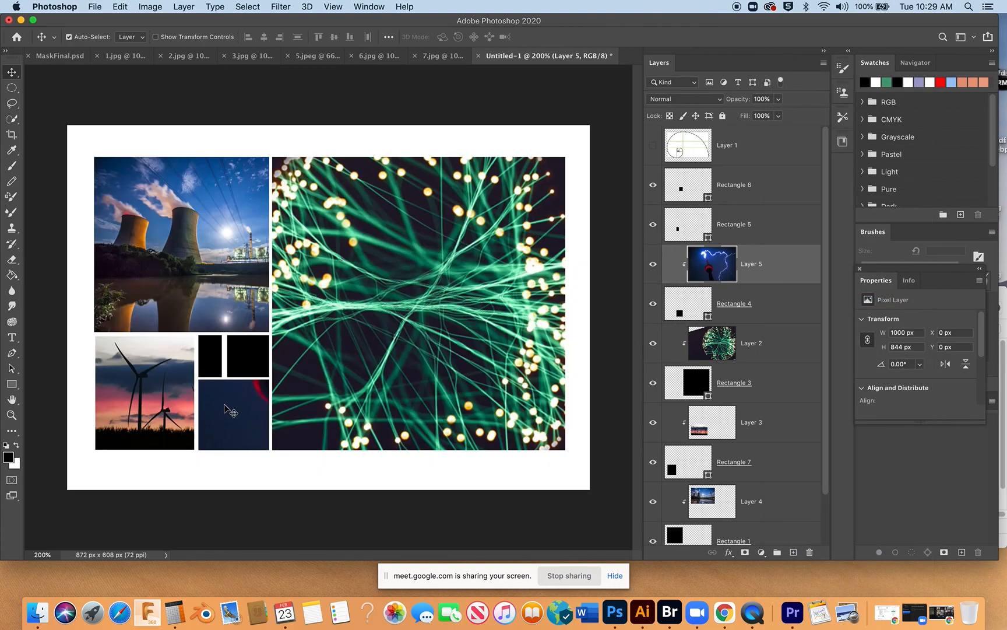
# Step: Scale Layer 5 down proportionally to about 13% with Free Transform and position the lightning tower over the Rectangle 4 square
pyautogui.press('super+minus')
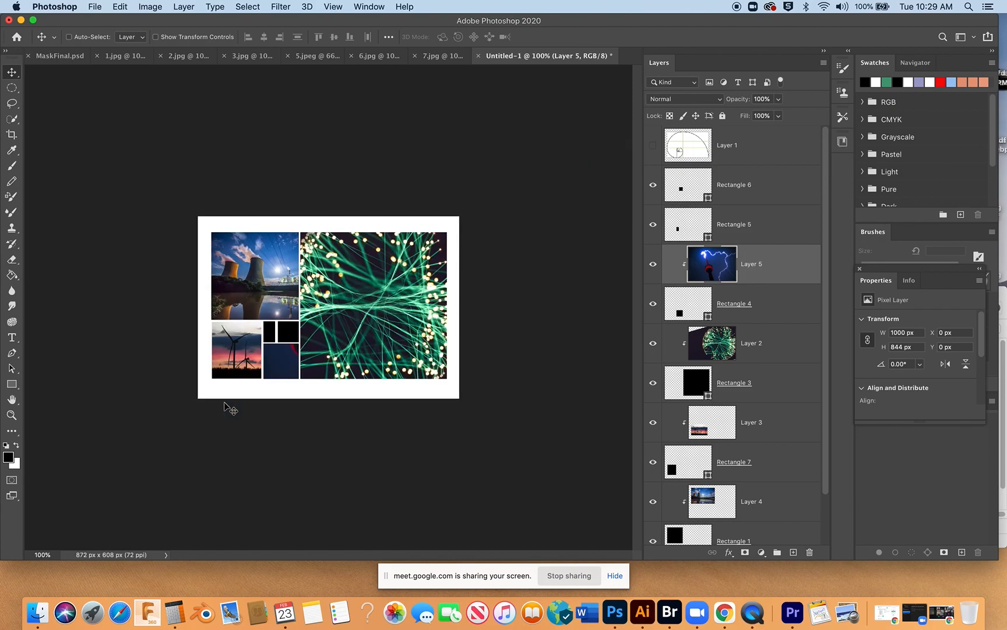
pyautogui.press('super+t')
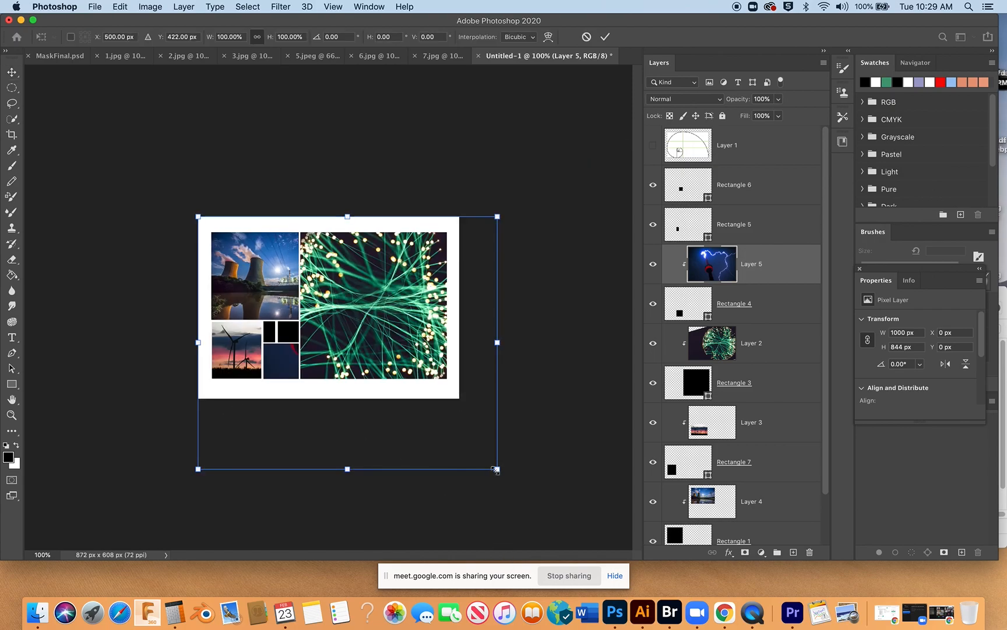
pyautogui.moveTo(497, 469); pyautogui.dragTo(310, 312)
pyautogui.moveTo(273, 268); pyautogui.dragTo(302, 366)
pyautogui.press('super+plus')
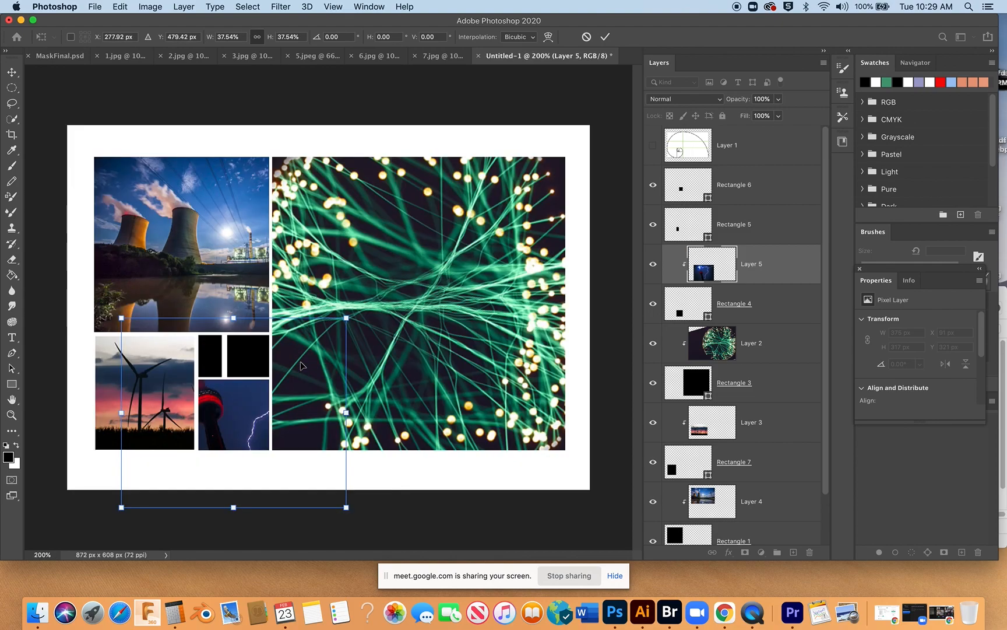
pyautogui.moveTo(347, 507); pyautogui.dragTo(239, 452)
pyautogui.moveTo(174, 355); pyautogui.dragTo(236, 400)
pyautogui.moveTo(322, 471); pyautogui.dragTo(286, 441)
pyautogui.moveTo(236, 412); pyautogui.dragTo(236, 425)
pyautogui.moveTo(286, 457); pyautogui.dragTo(252, 427)
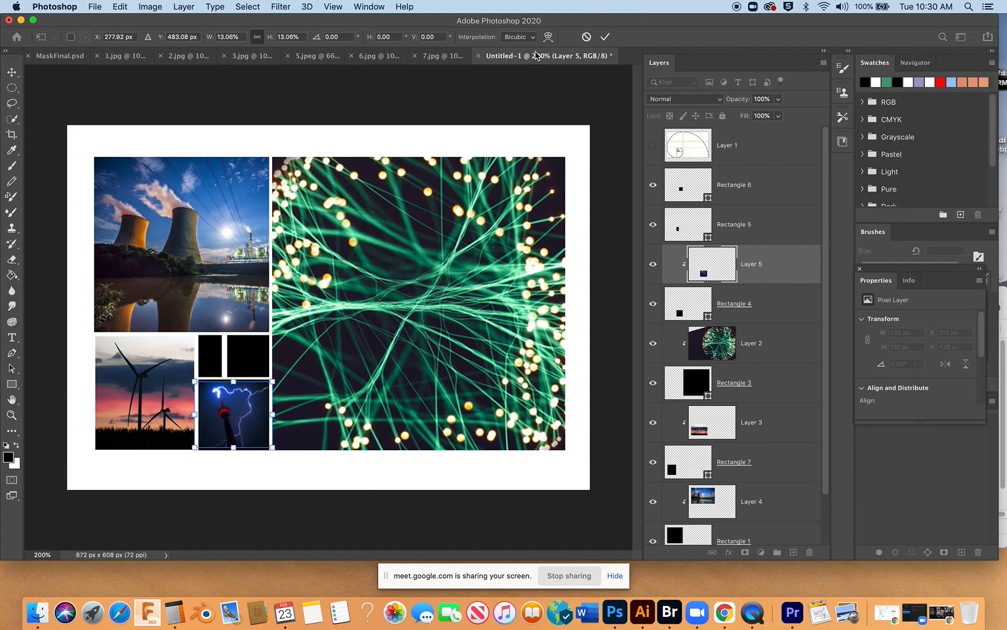
pyautogui.click(605, 37)
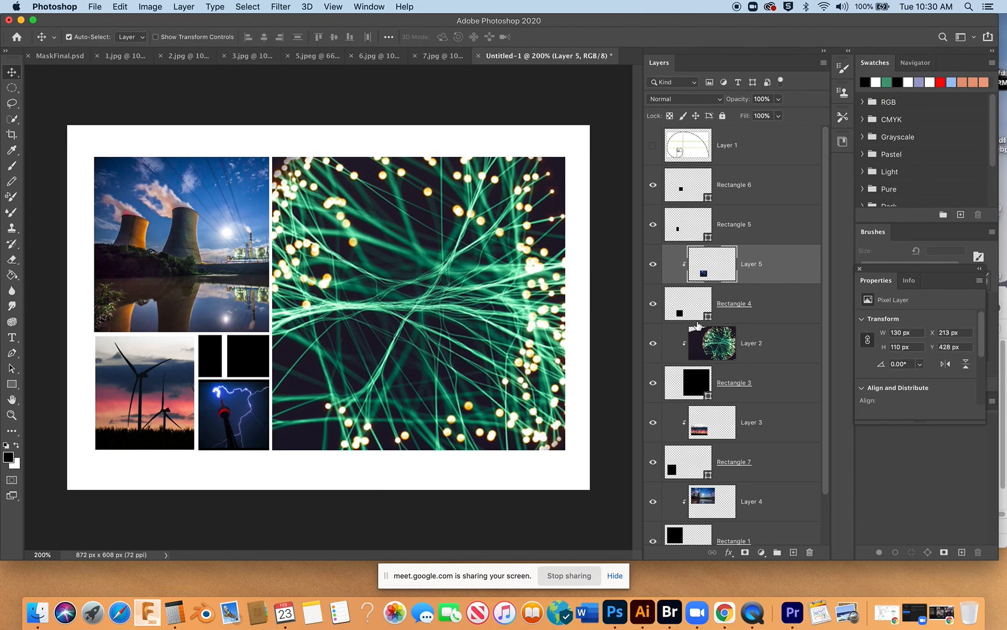
# Step: Toggle the visibility of Rectangle 4, Rectangle 5 and Rectangle 6 to identify their shapes, and select the Rectangle 6 layer
pyautogui.click(653, 303)
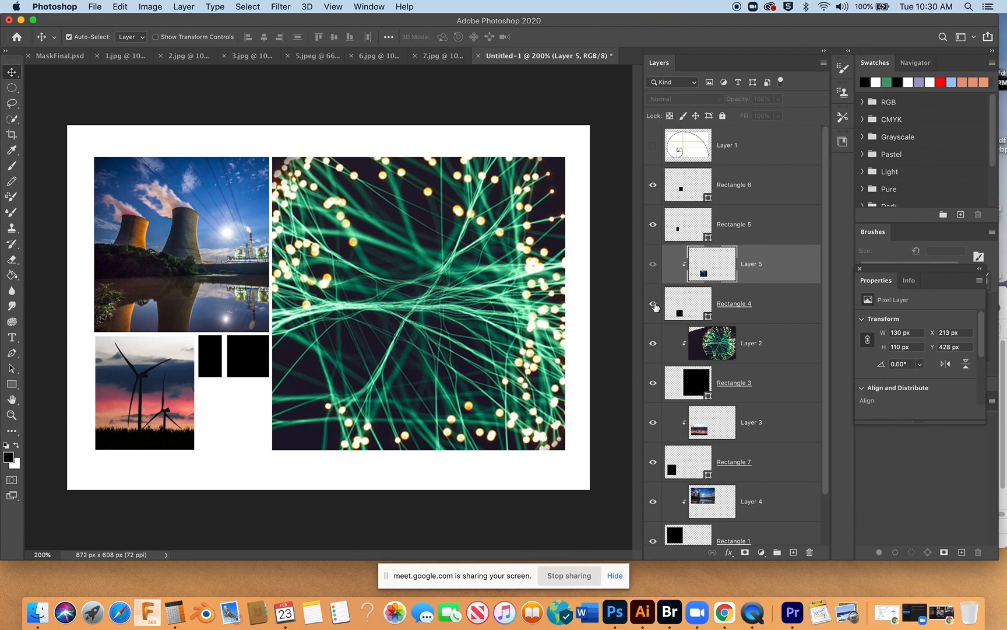
pyautogui.click(801, 313)
pyautogui.click(654, 304)
pyautogui.click(654, 304)
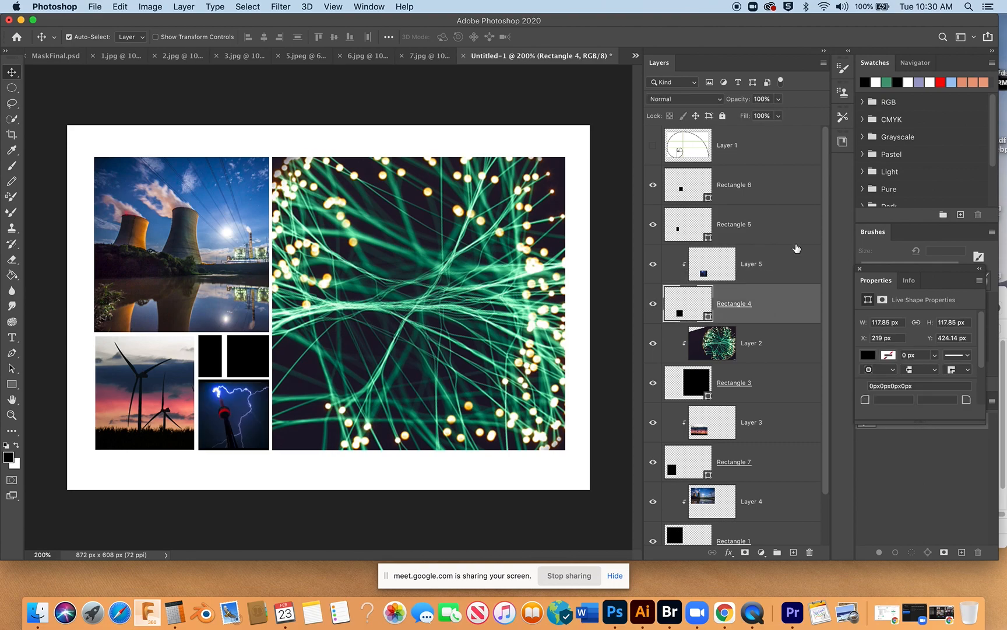
pyautogui.click(787, 232)
pyautogui.click(653, 225)
pyautogui.click(654, 225)
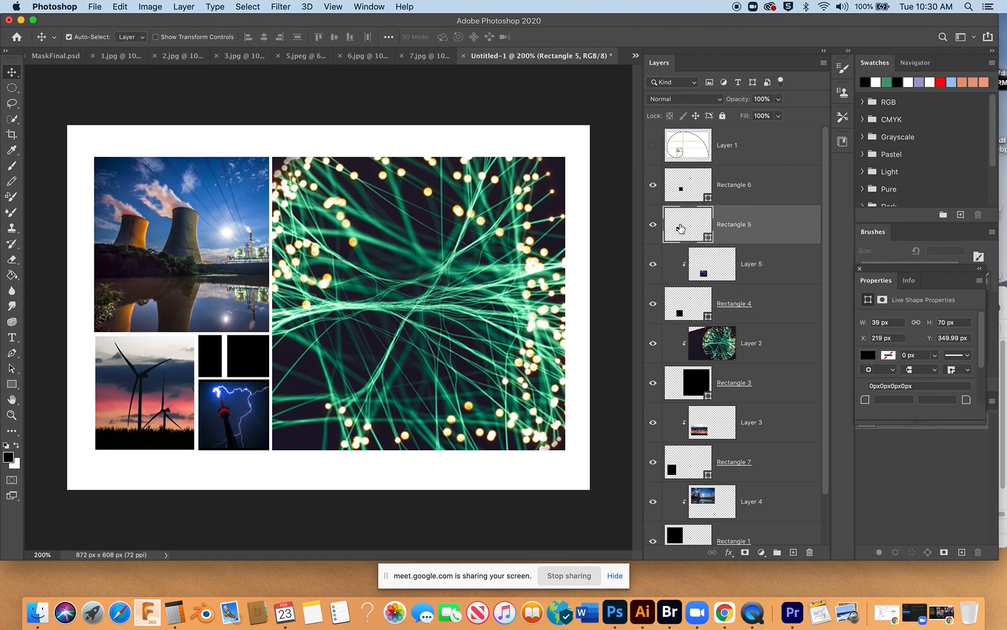
pyautogui.click(654, 185)
pyautogui.click(654, 185)
pyautogui.click(802, 188)
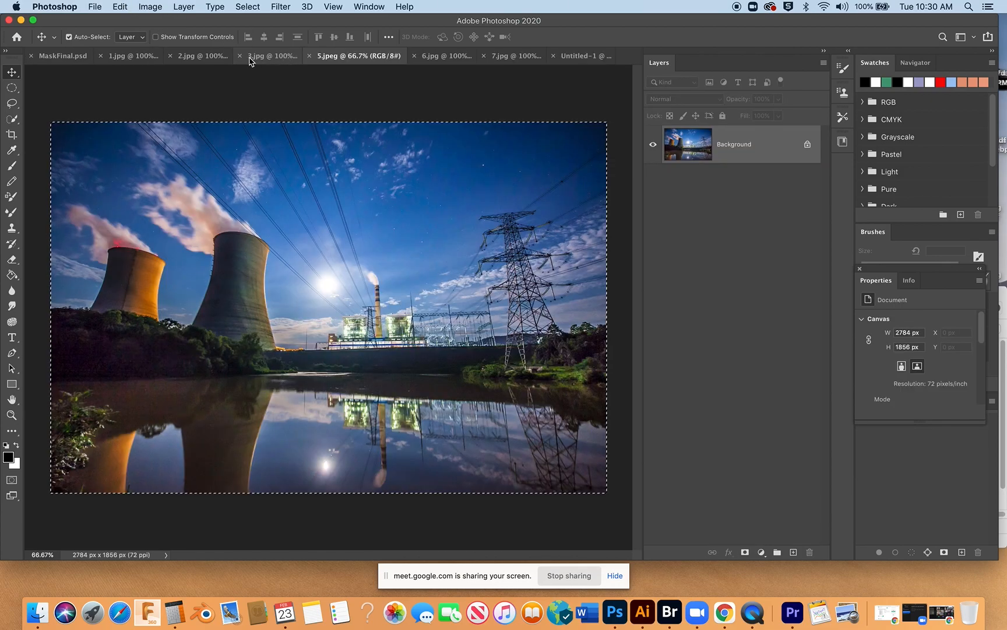
# Step: Look through the open source images and copy the blue electric spark image from 1.jpg
pyautogui.click(300, 55)
pyautogui.click(213, 58)
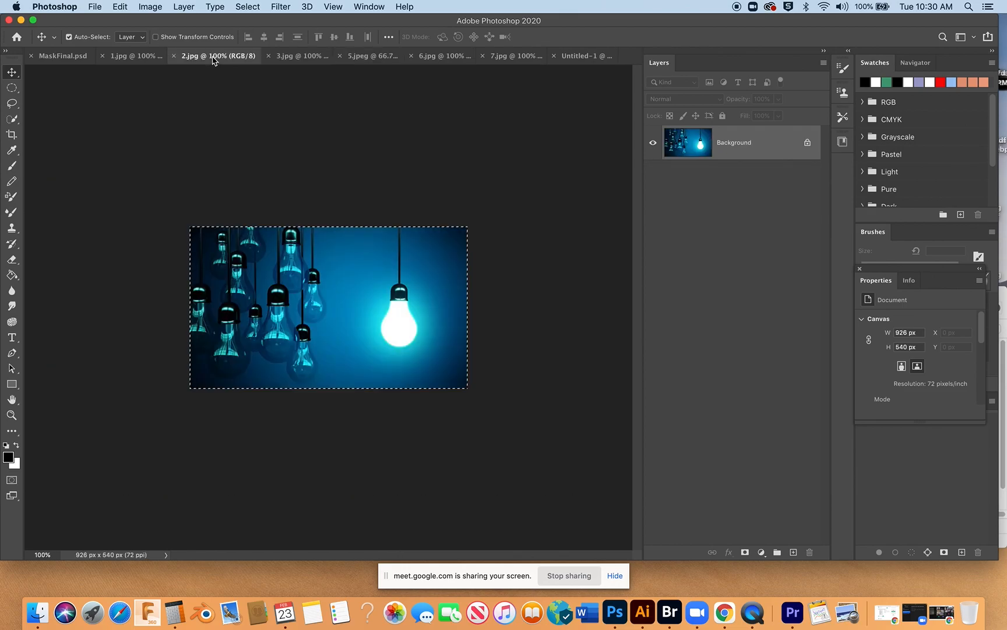
pyautogui.click(139, 58)
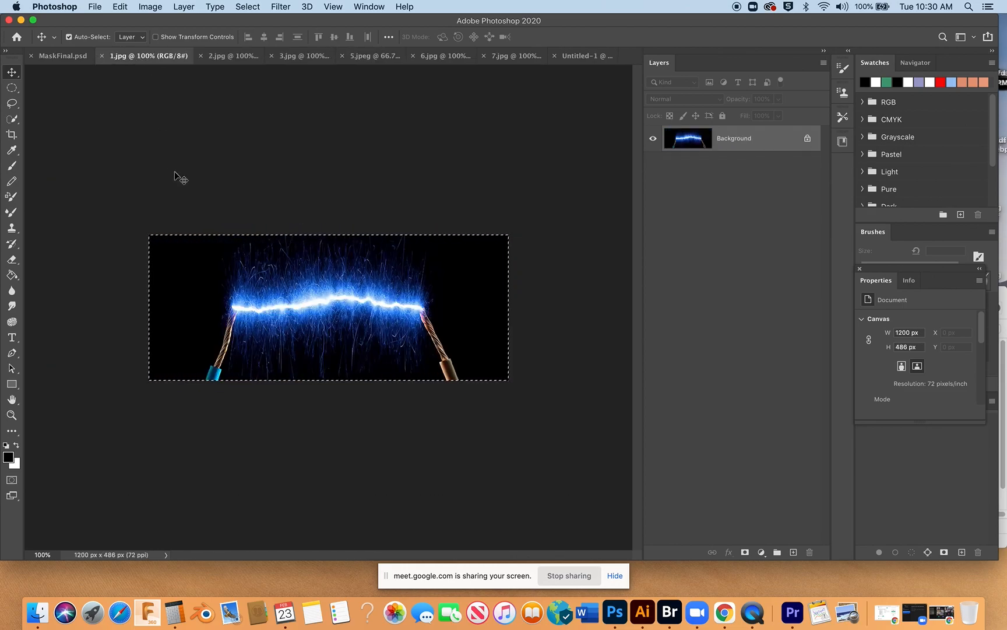
# Step: Paste the electric spark image directly above Rectangle 6 in Untitled-1 and clip it to that shape with a clipping mask
pyautogui.click(577, 56)
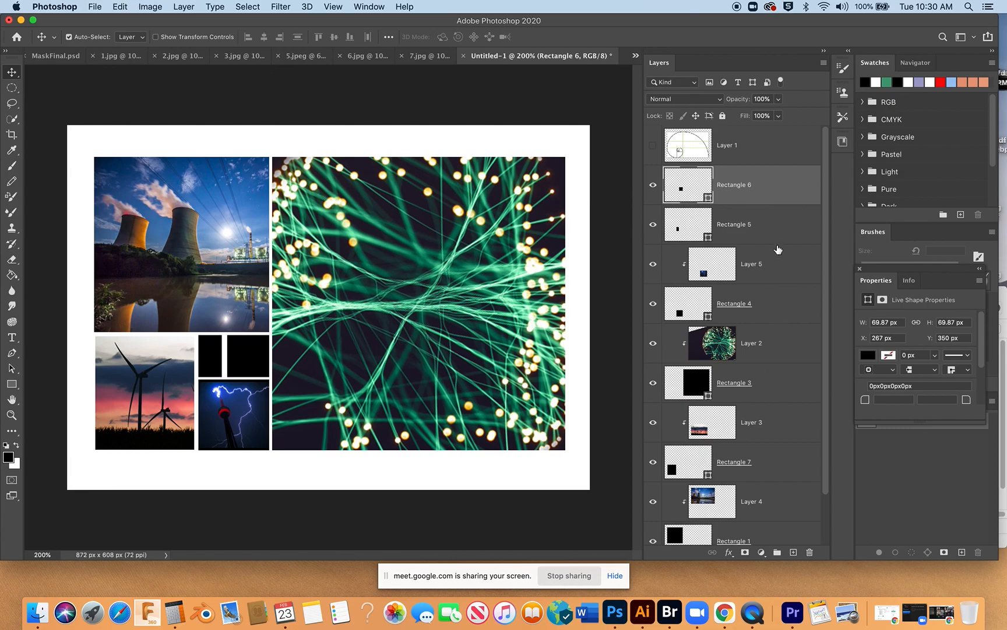
pyautogui.click(653, 186)
pyautogui.click(653, 186)
pyautogui.press('super+v')
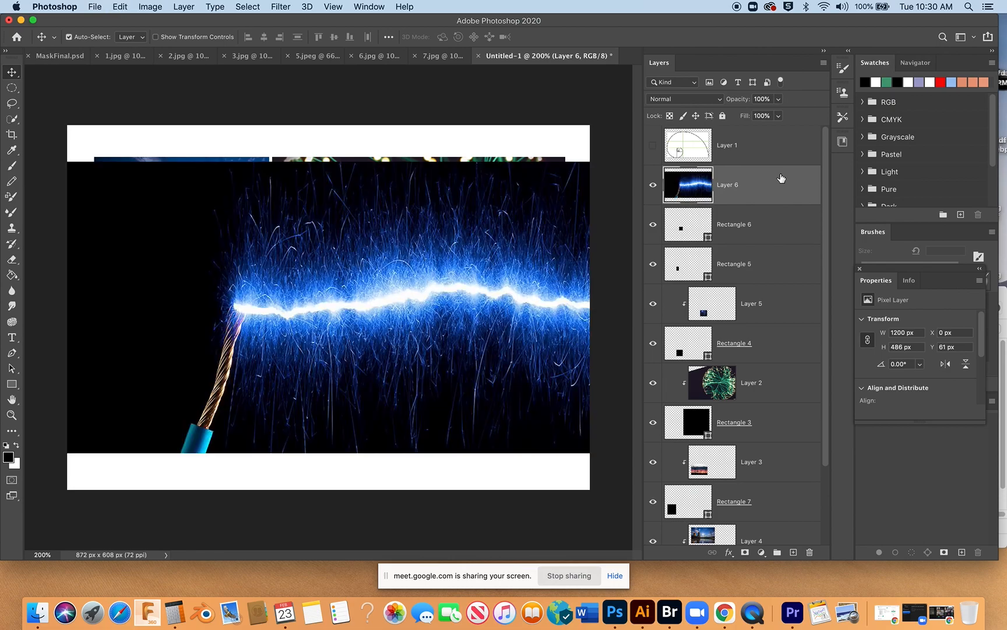
pyautogui.rightClick(748, 194)
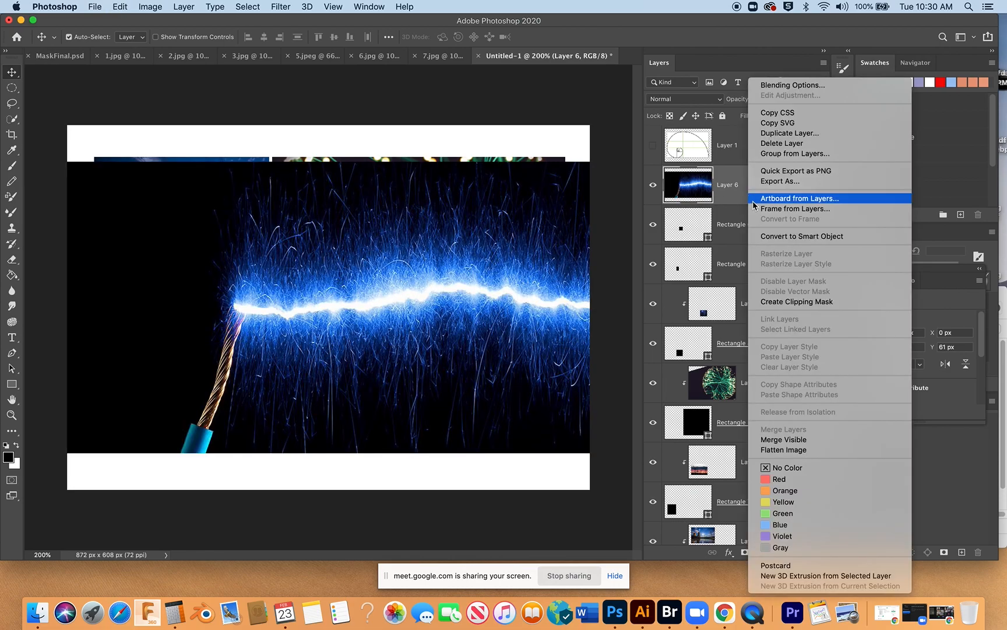
pyautogui.click(820, 302)
# Step: Scale Layer 6 to about 16% with Free Transform, rotate it about -41° and position the spark diagonally across the Rectangle 6 square
pyautogui.press('super+equal')
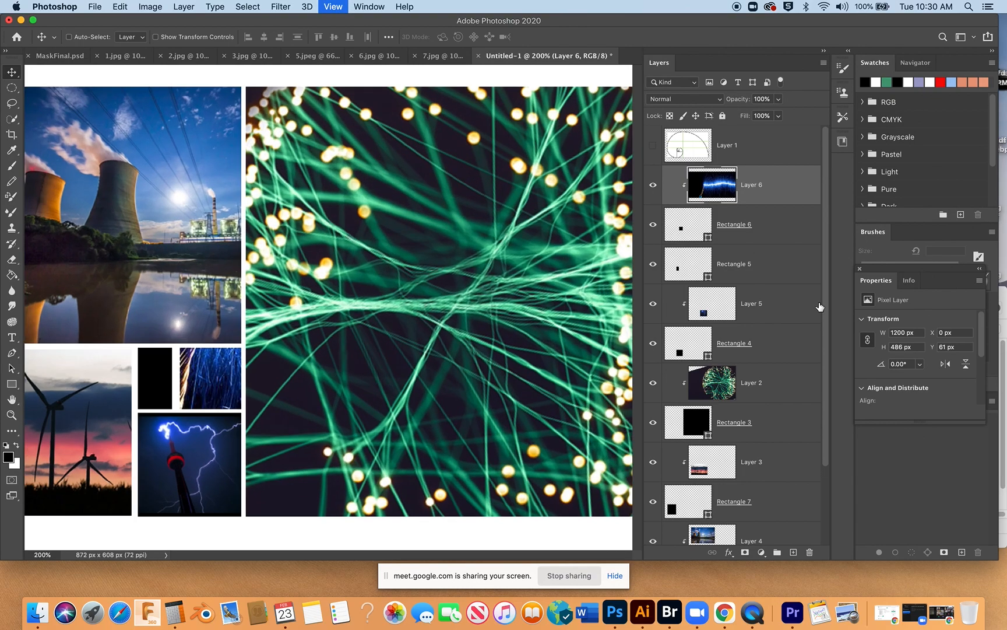
pyautogui.moveTo(336, 373); pyautogui.dragTo(416, 356)
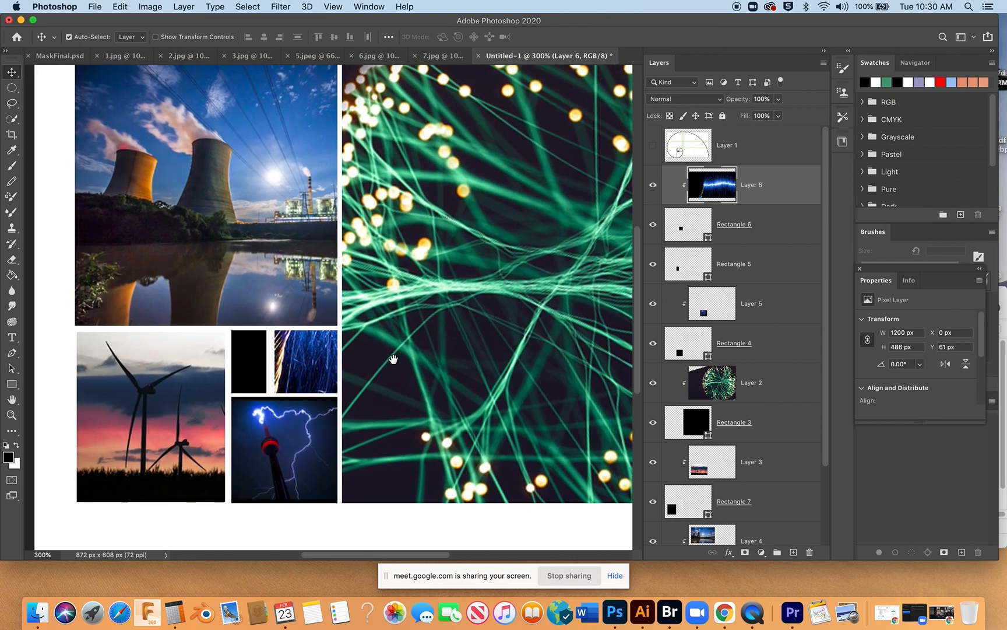
pyautogui.press('super+minus')
pyautogui.press('super+minus')
pyautogui.press('super+t')
pyautogui.moveTo(557, 380); pyautogui.dragTo(289, 342)
pyautogui.moveTo(261, 252); pyautogui.dragTo(307, 331)
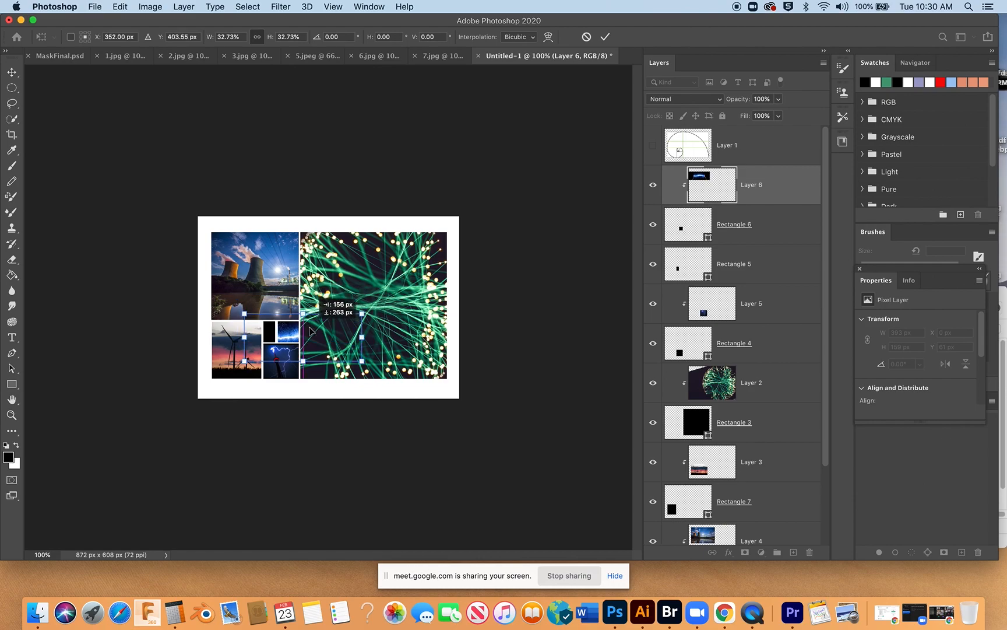
pyautogui.press('super+plus')
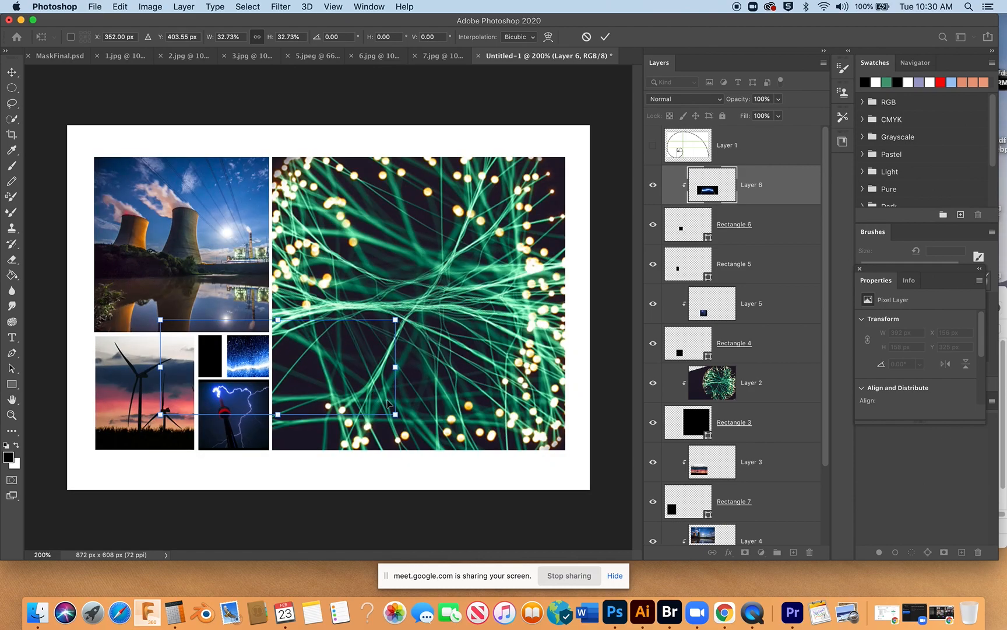
pyautogui.moveTo(396, 414); pyautogui.dragTo(259, 409)
pyautogui.moveTo(246, 359); pyautogui.dragTo(322, 341)
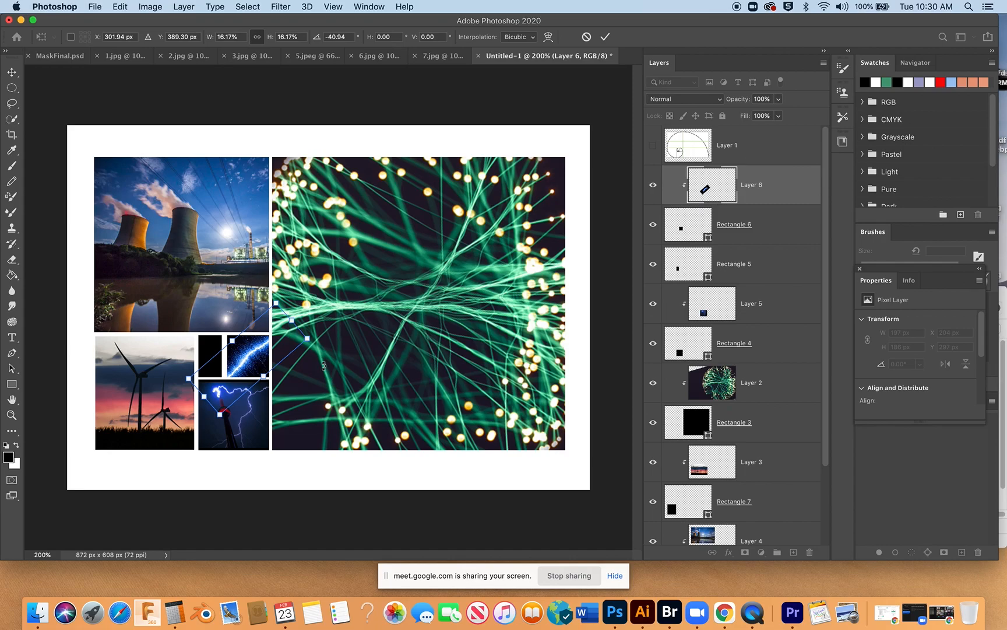
pyautogui.click(607, 37)
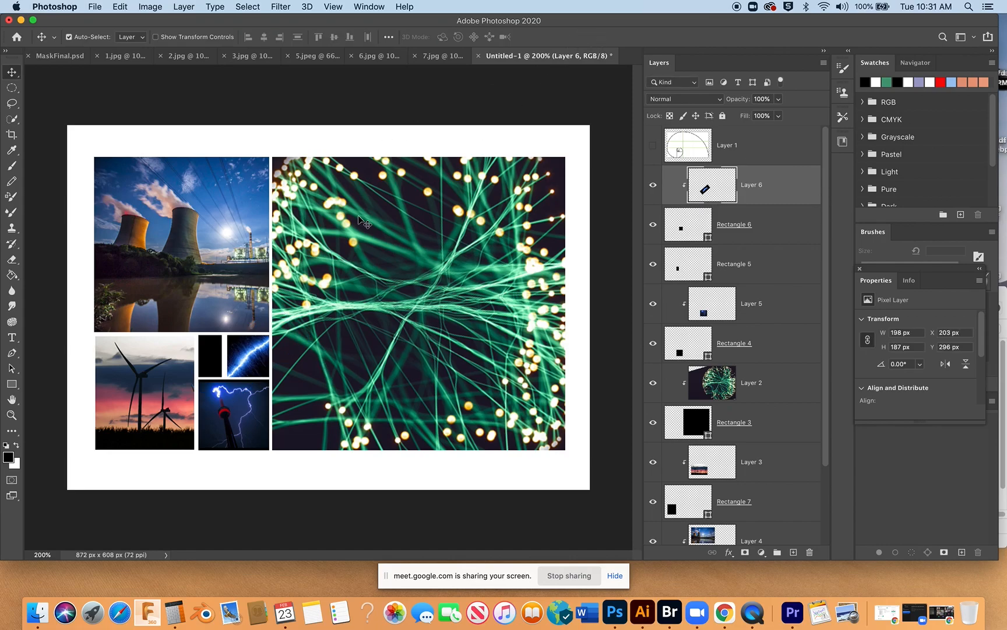
# Step: Look through the open documents and copy the light bulb image from 2.jpg
pyautogui.click(115, 59)
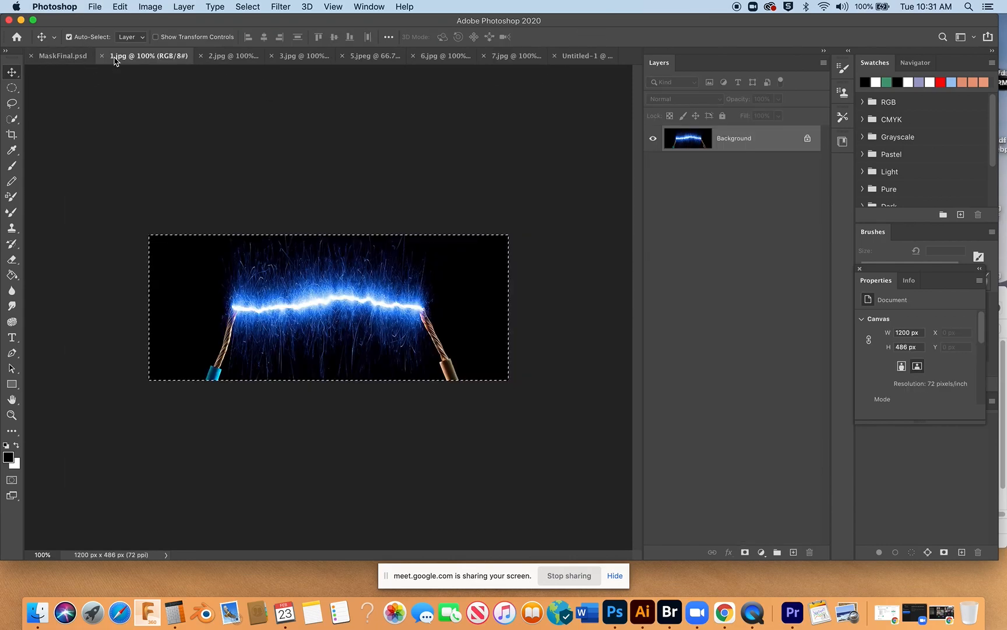
pyautogui.click(62, 58)
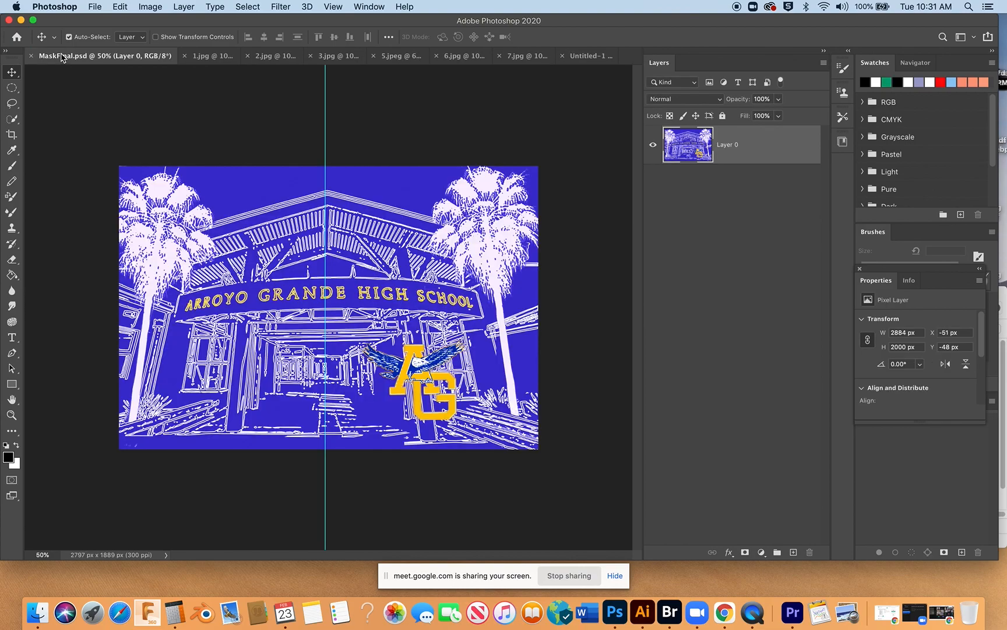
pyautogui.click(228, 57)
pyautogui.click(231, 57)
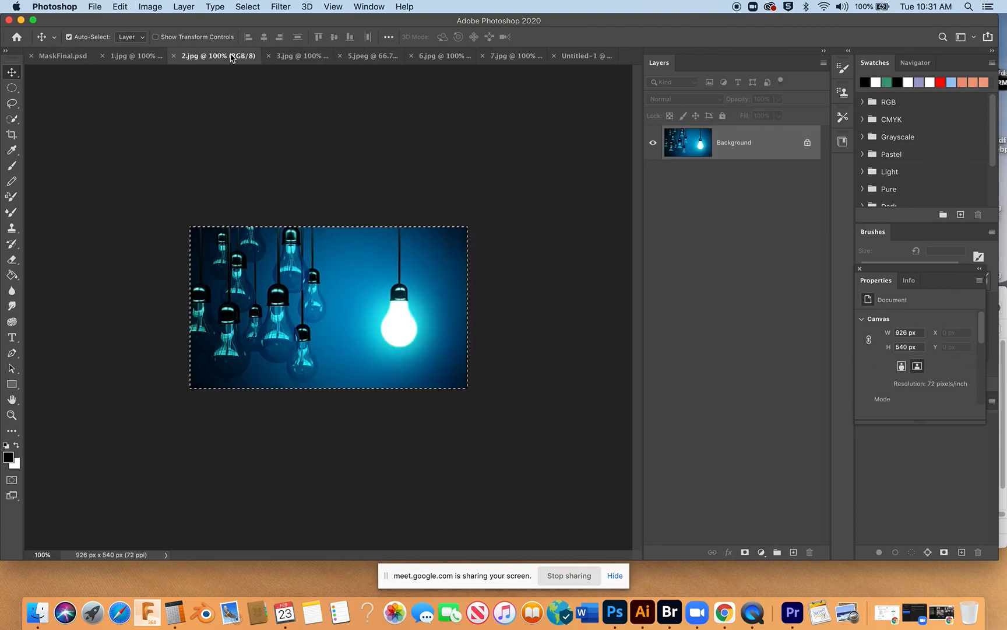
# Step: Paste the light bulb image directly above Rectangle 5 in Untitled-1 and clip it to that shape with a clipping mask
pyautogui.click(584, 56)
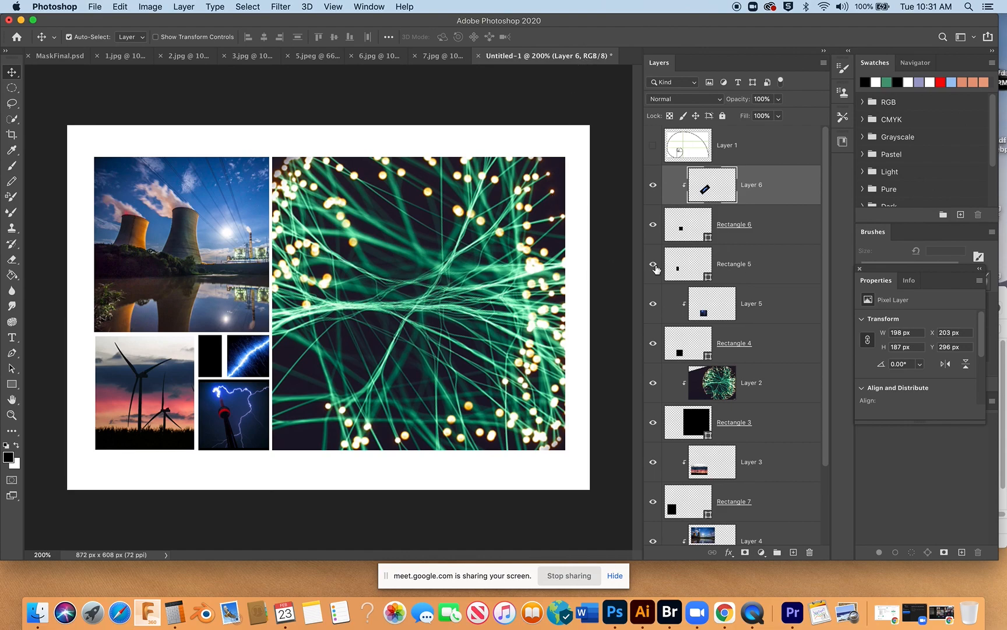
pyautogui.click(797, 267)
pyautogui.click(120, 7)
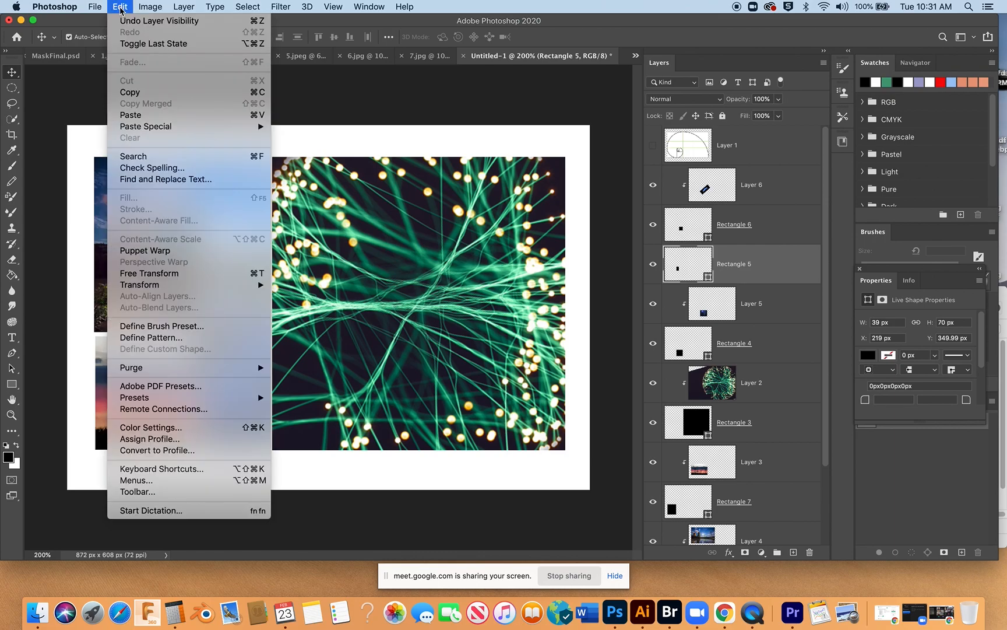
pyautogui.click(131, 114)
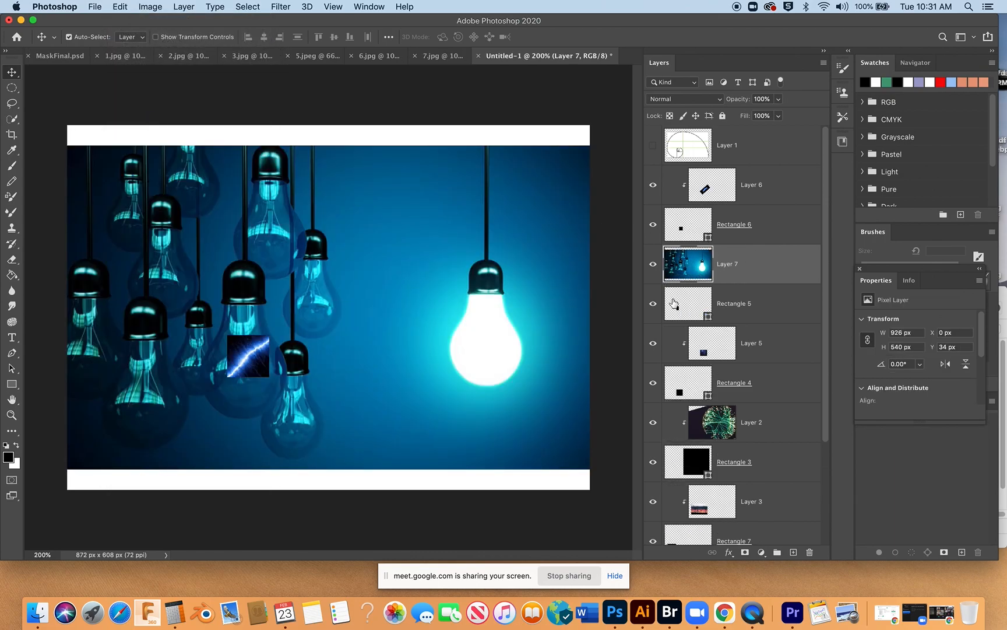
pyautogui.rightClick(776, 272)
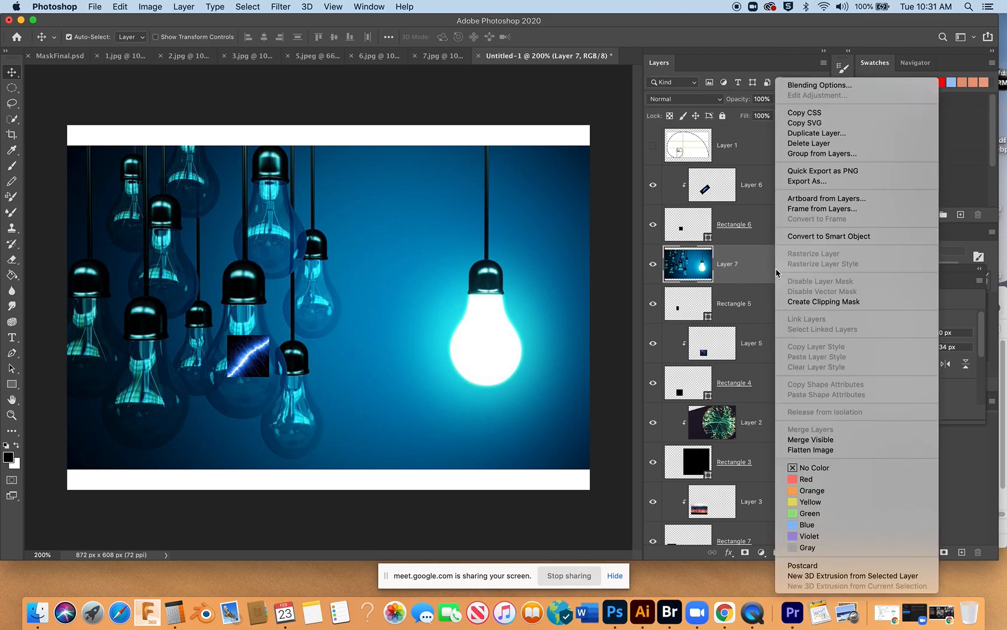
pyautogui.click(822, 304)
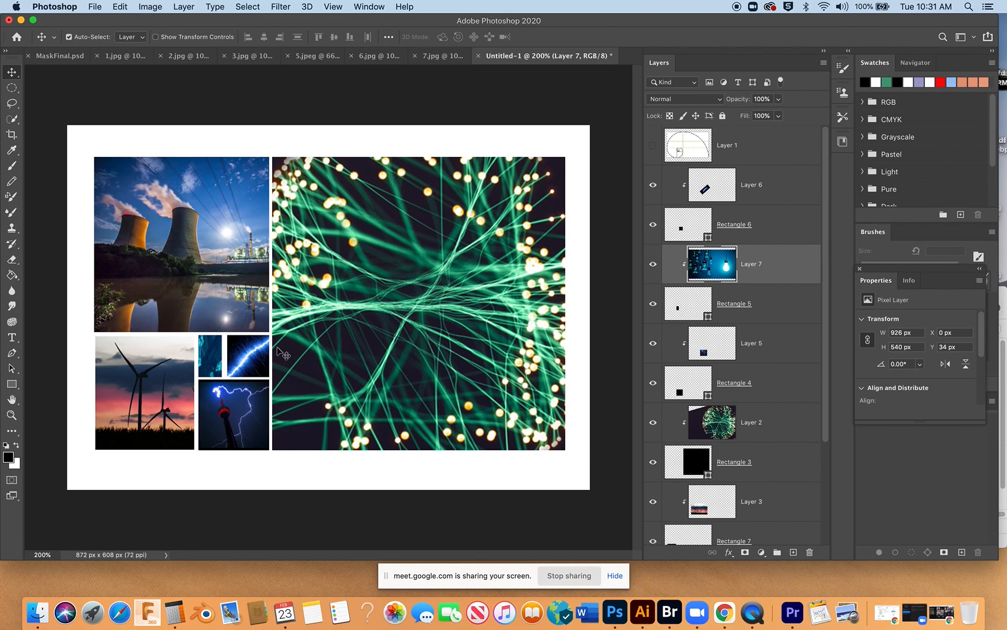
# Step: Scale Layer 7 to about 17% with Free Transform and position the glowing bulb inside the Rectangle 5 shape
pyautogui.press('super+t')
pyautogui.press('super+minus')
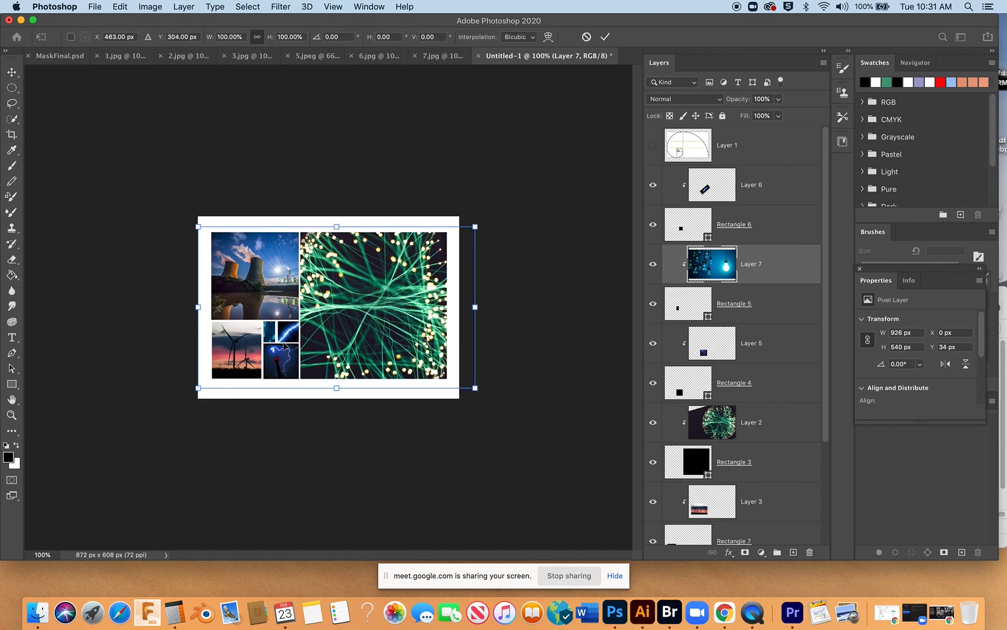
pyautogui.moveTo(475, 388); pyautogui.dragTo(420, 316)
pyautogui.press('super+equal')
pyautogui.press('super+equal')
pyautogui.moveTo(396, 381); pyautogui.dragTo(363, 369)
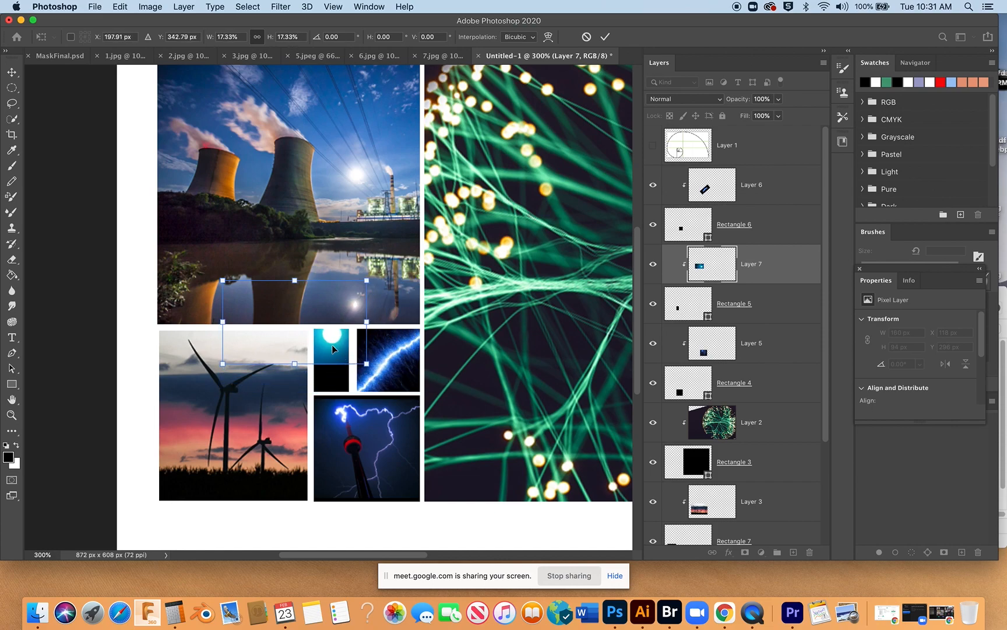
pyautogui.moveTo(333, 333); pyautogui.dragTo(335, 375)
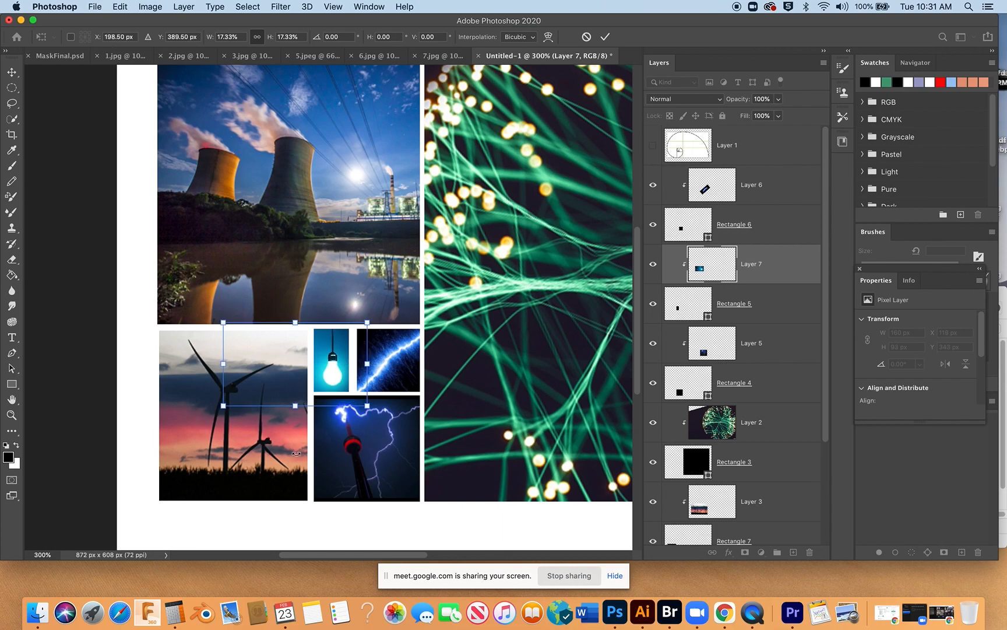
pyautogui.click(603, 41)
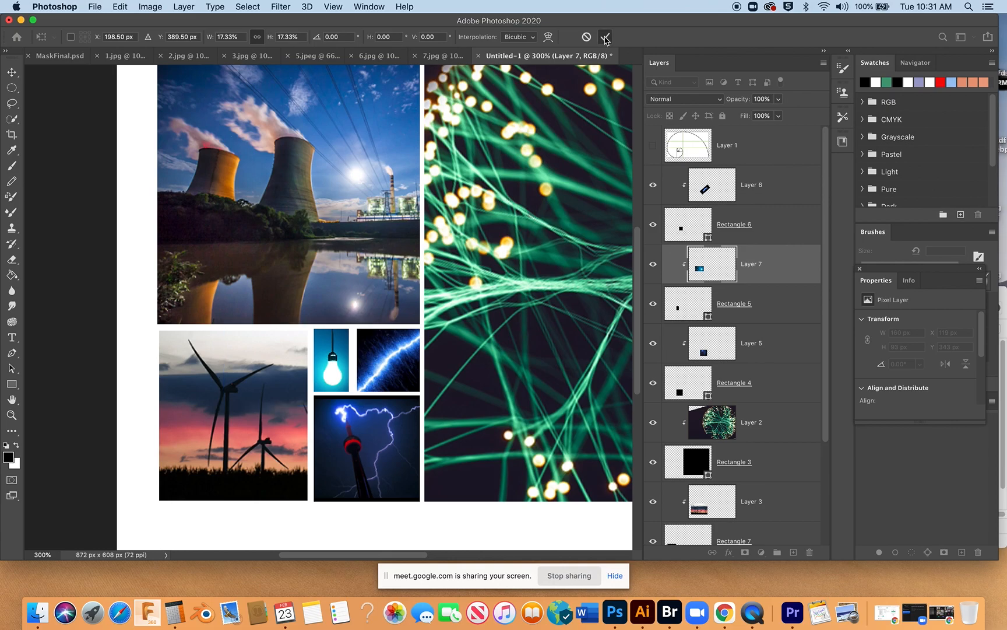
# Step: Preview the whole image composition enlarged in full-screen mode without the interface
pyautogui.press('super+minus')
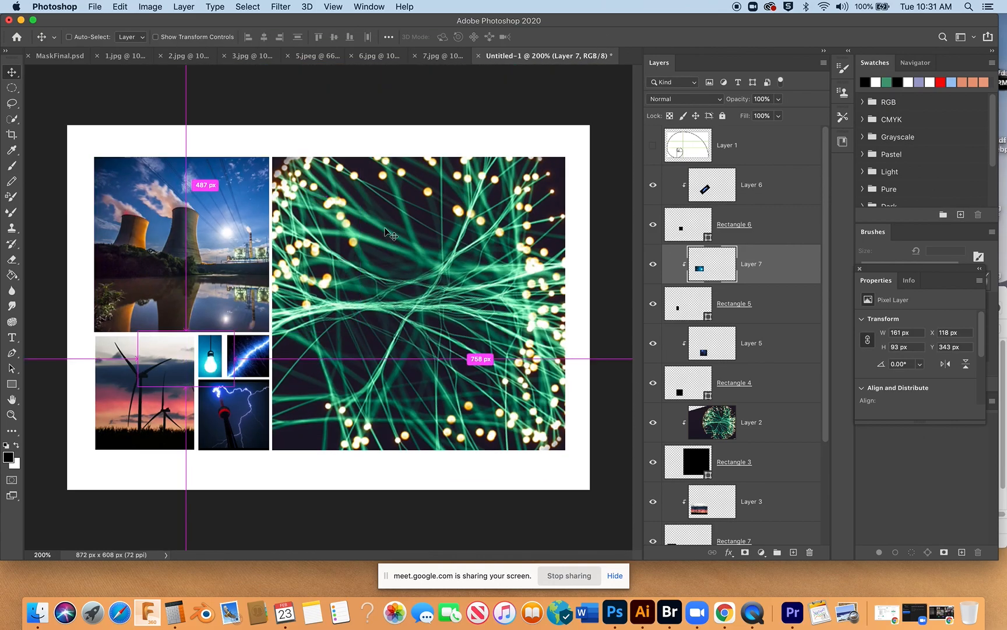
pyautogui.press('f')
pyautogui.press('f')
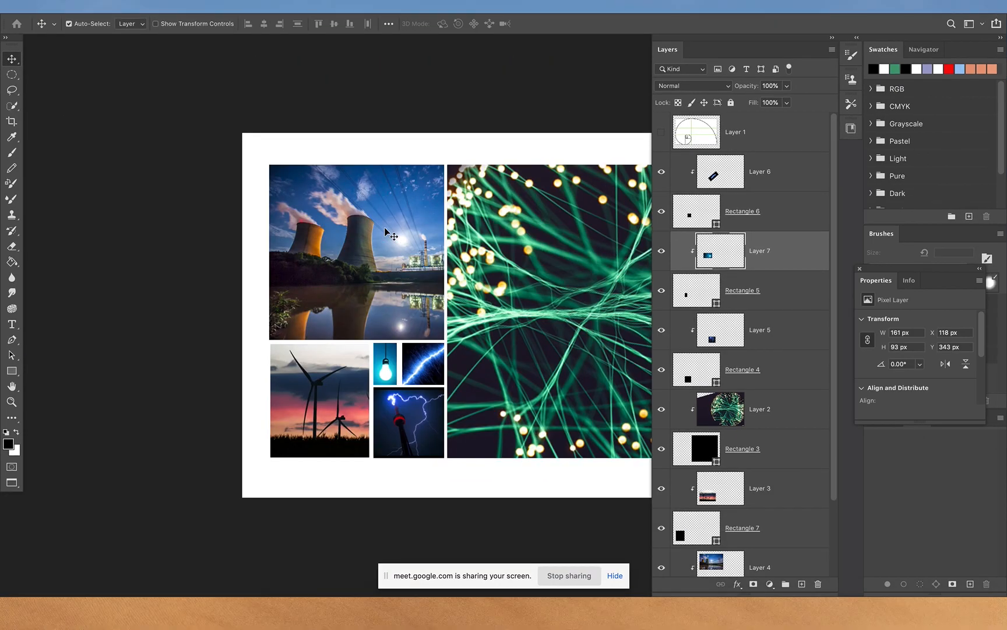
pyautogui.press('super+plus')
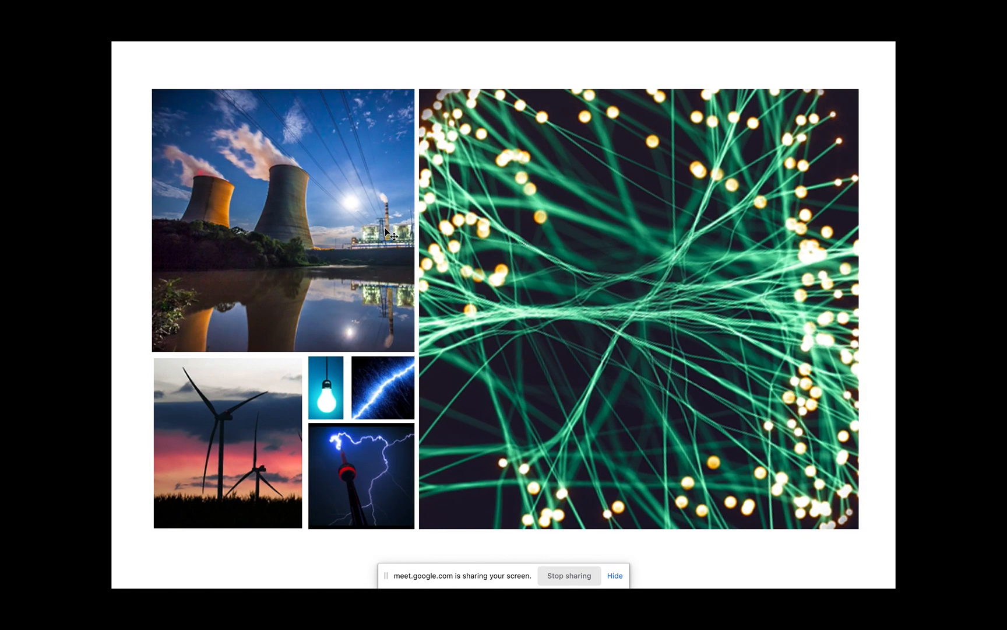